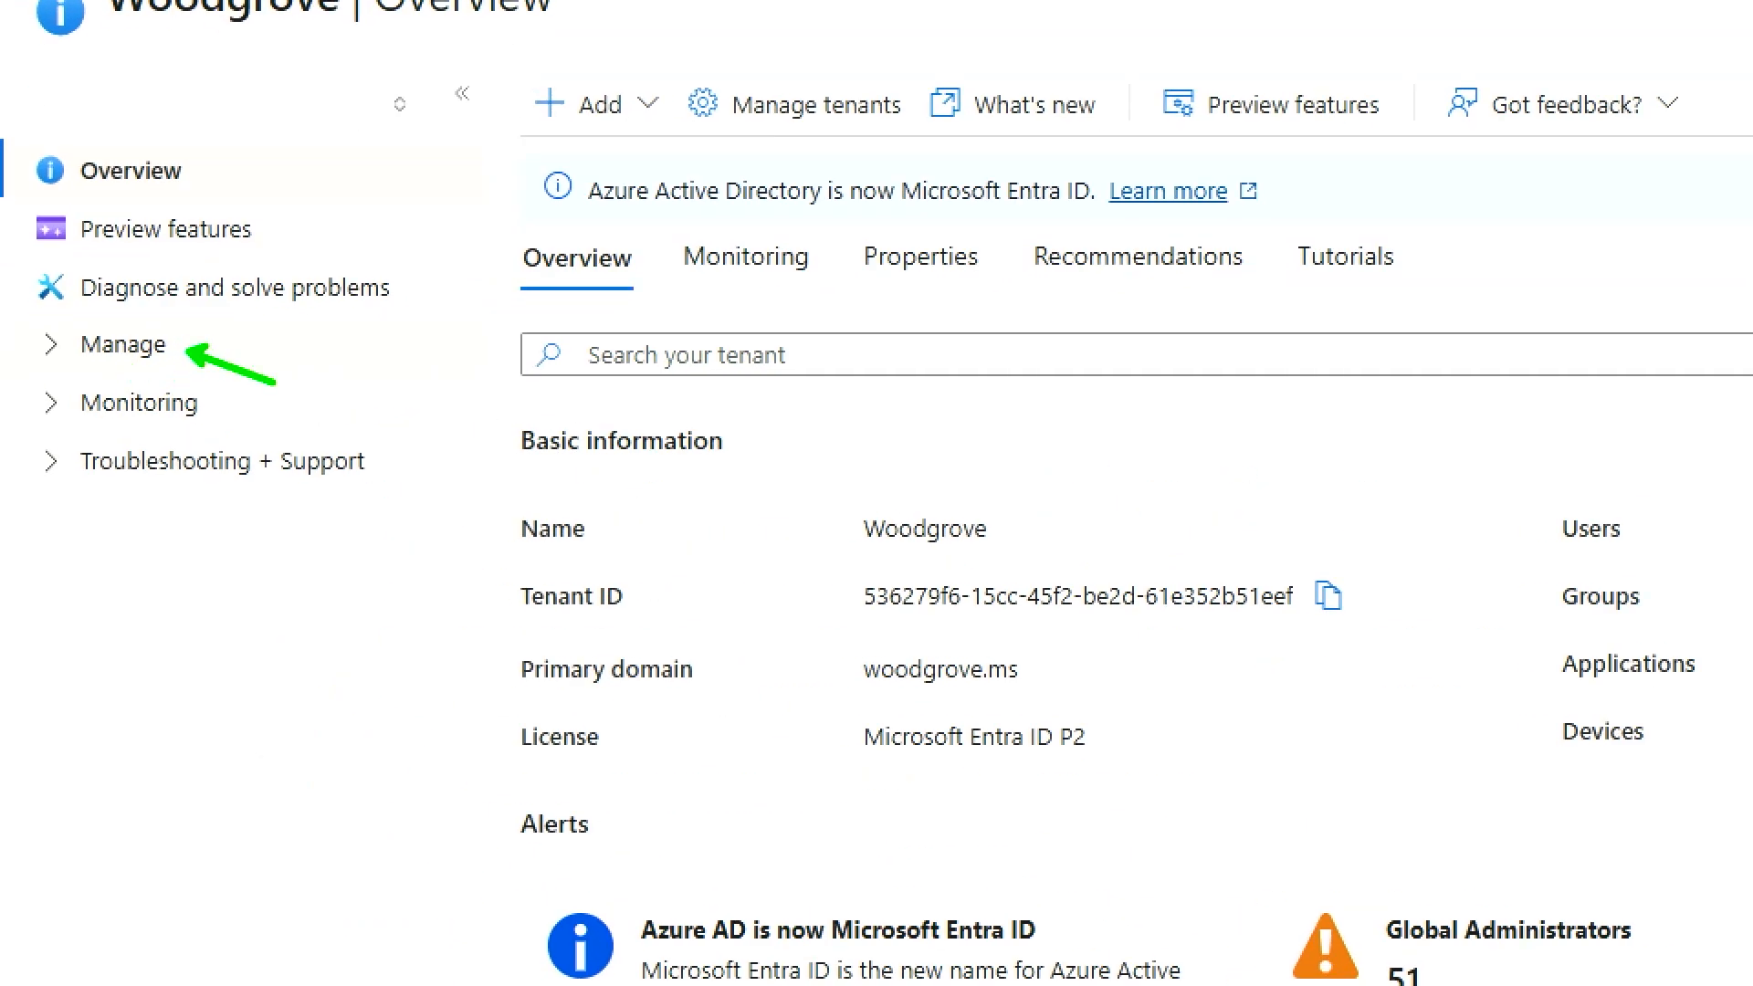
- Enable access management for Azure resources in the Woodgrove tenant's properties and save the change
left_click(64, 348)
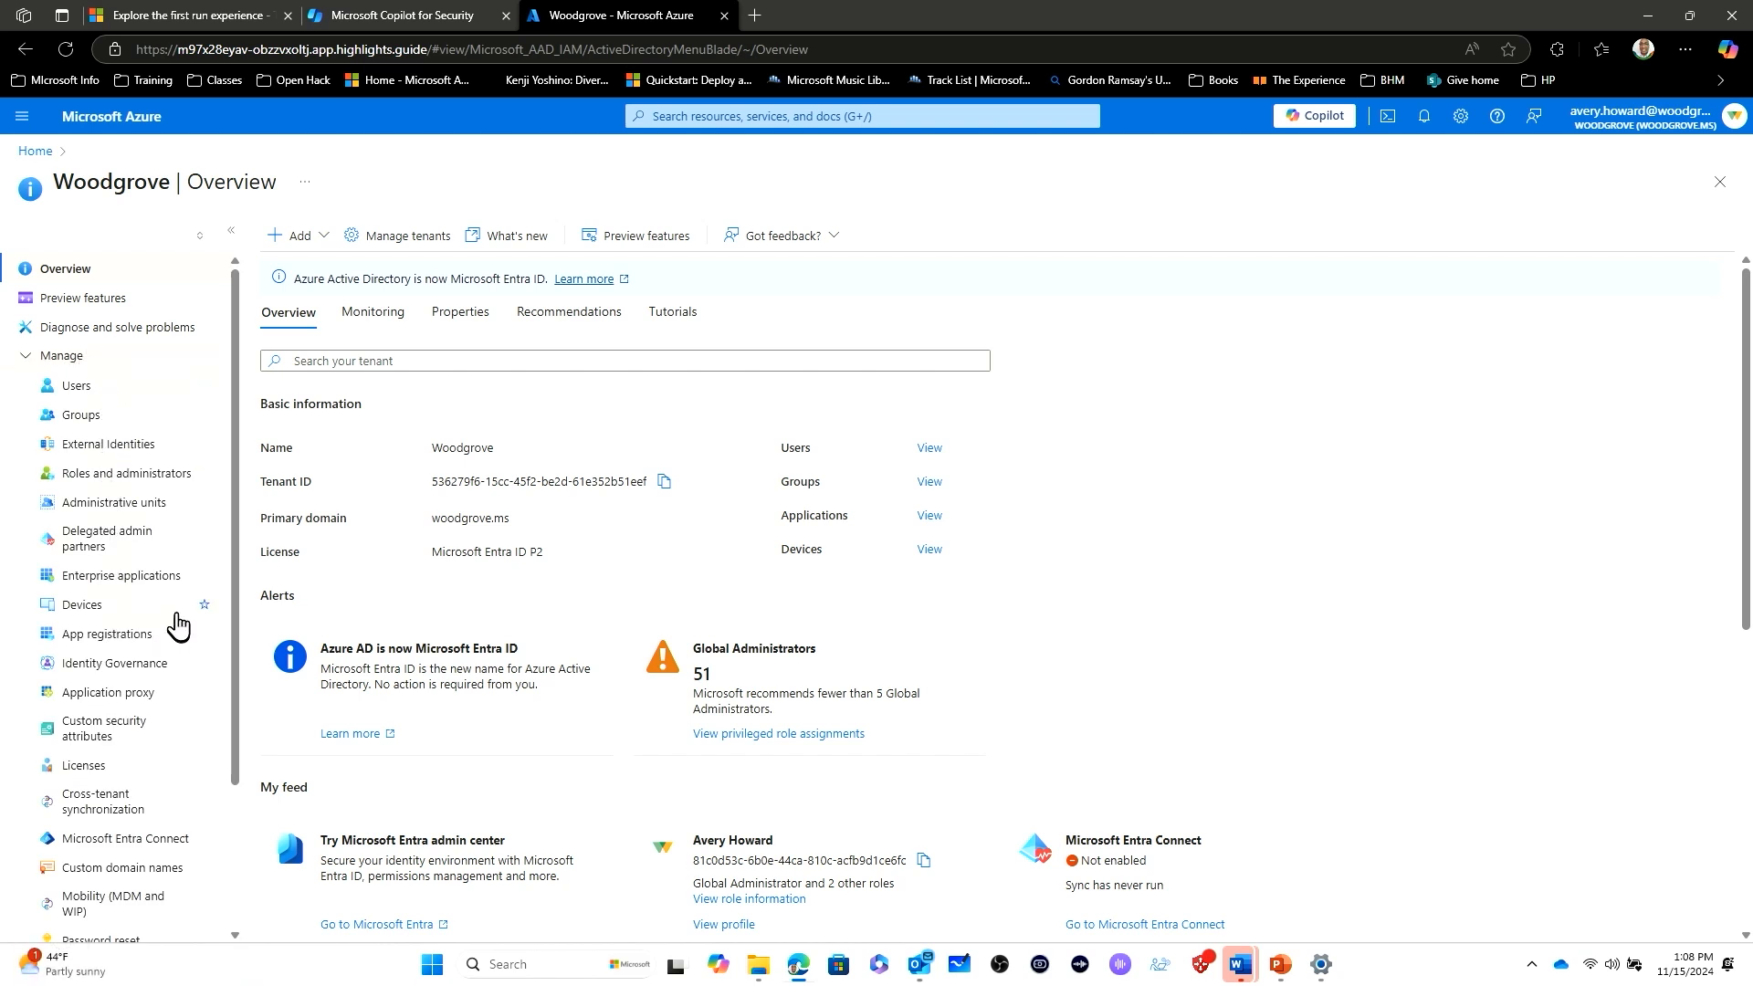
left_click_drag(235, 580, 195, 796)
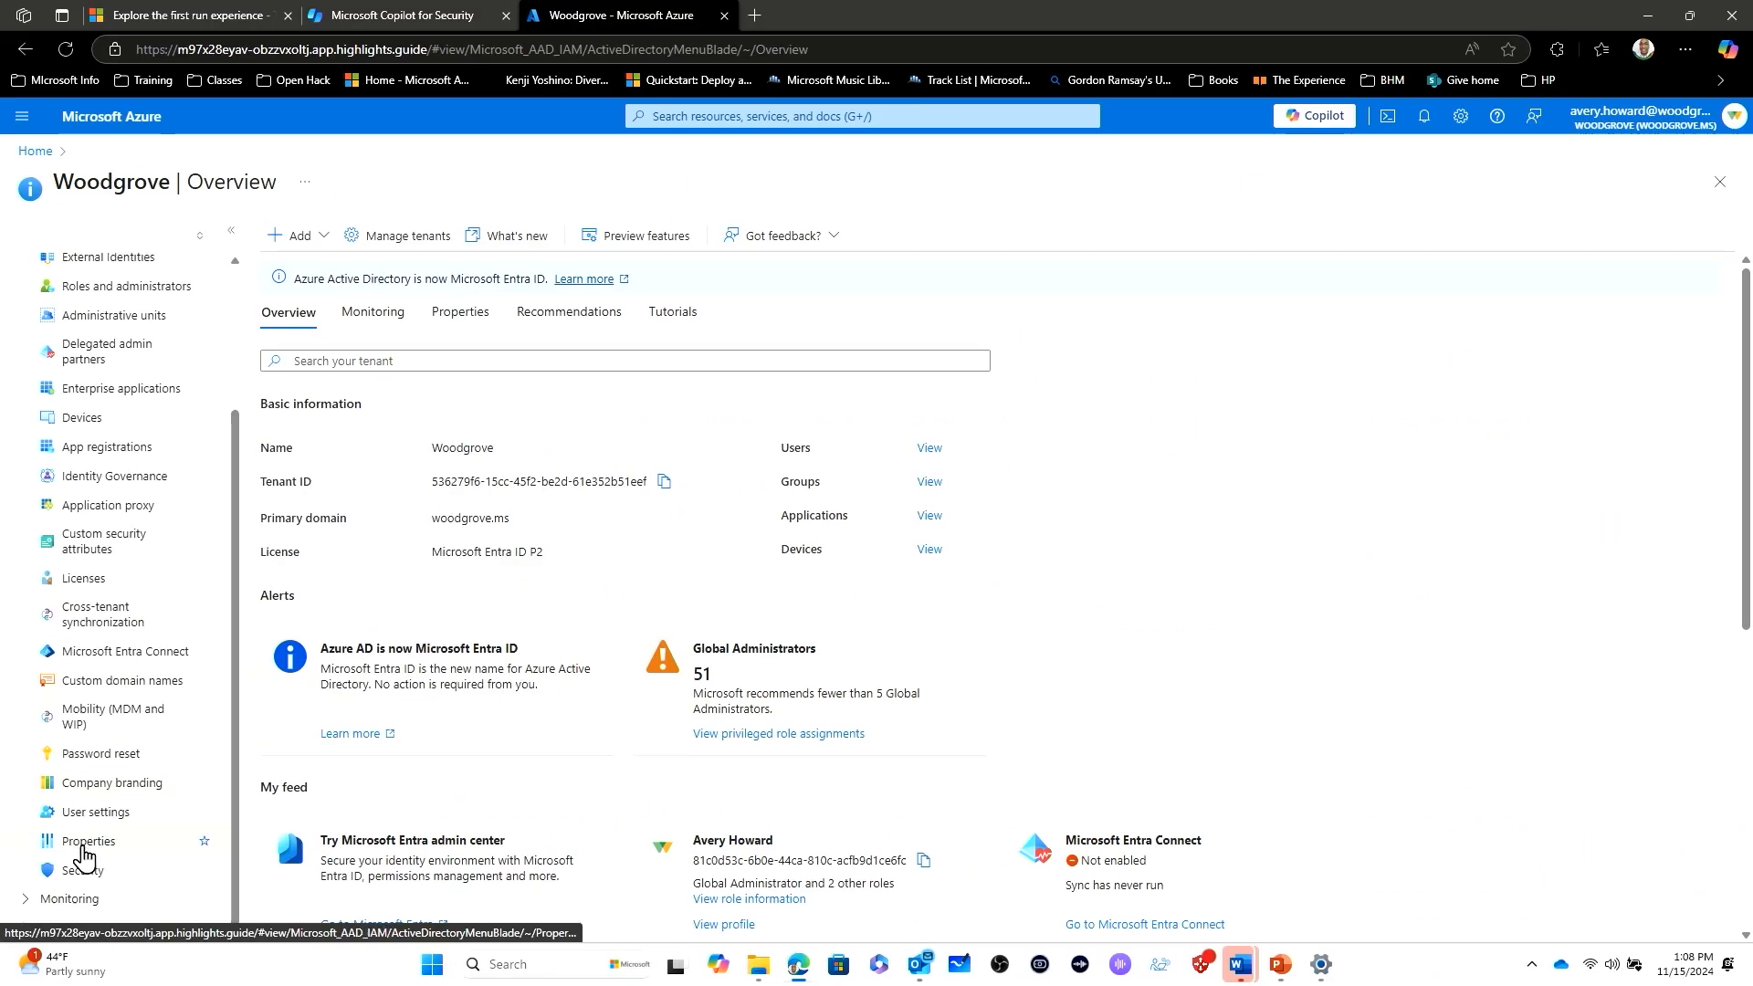
left_click(88, 841)
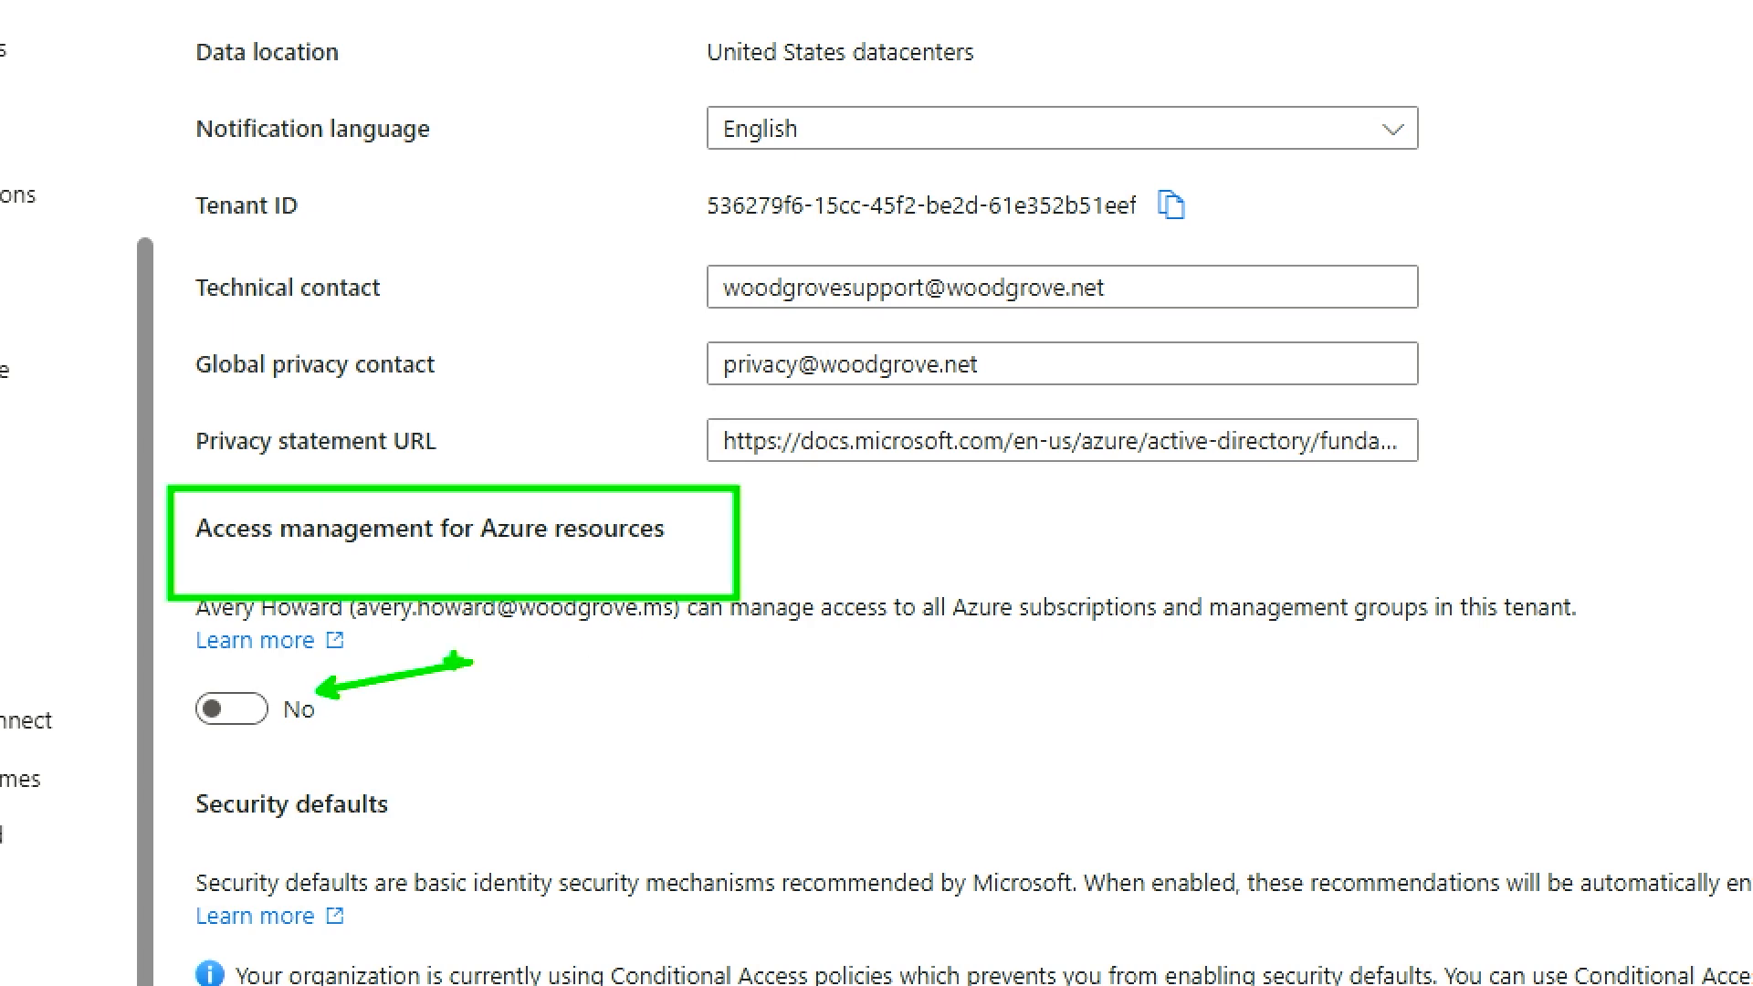
left_click(231, 710)
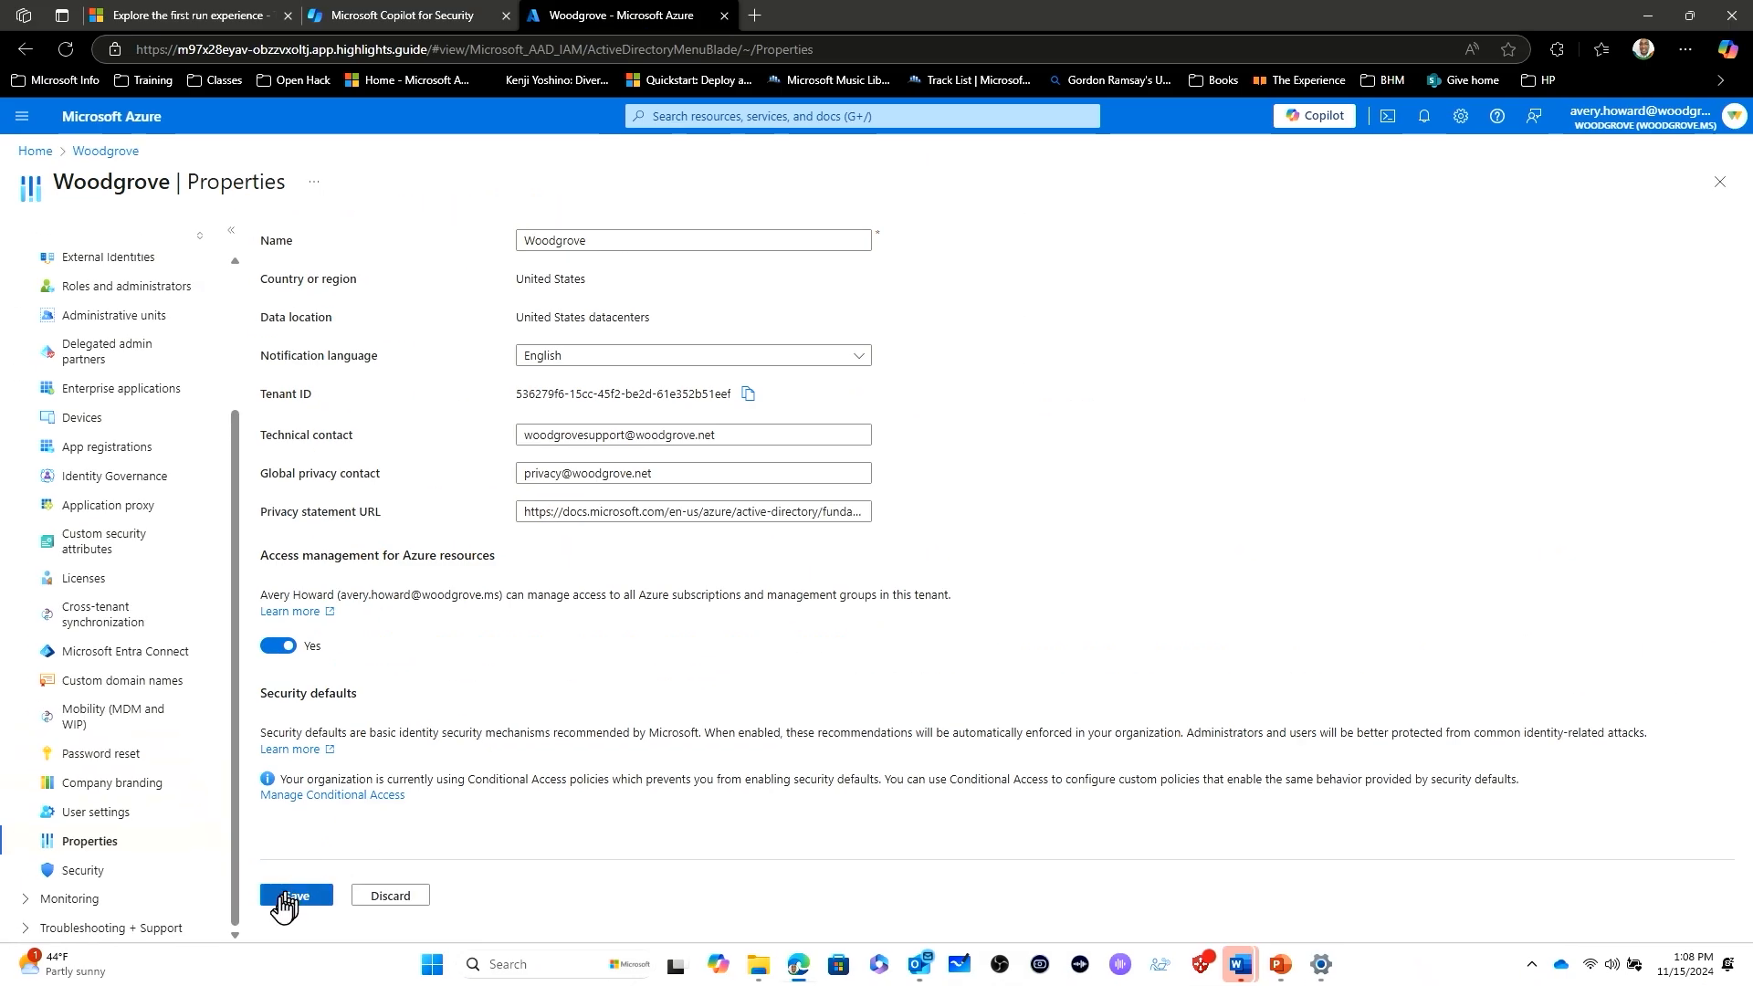
left_click(284, 900)
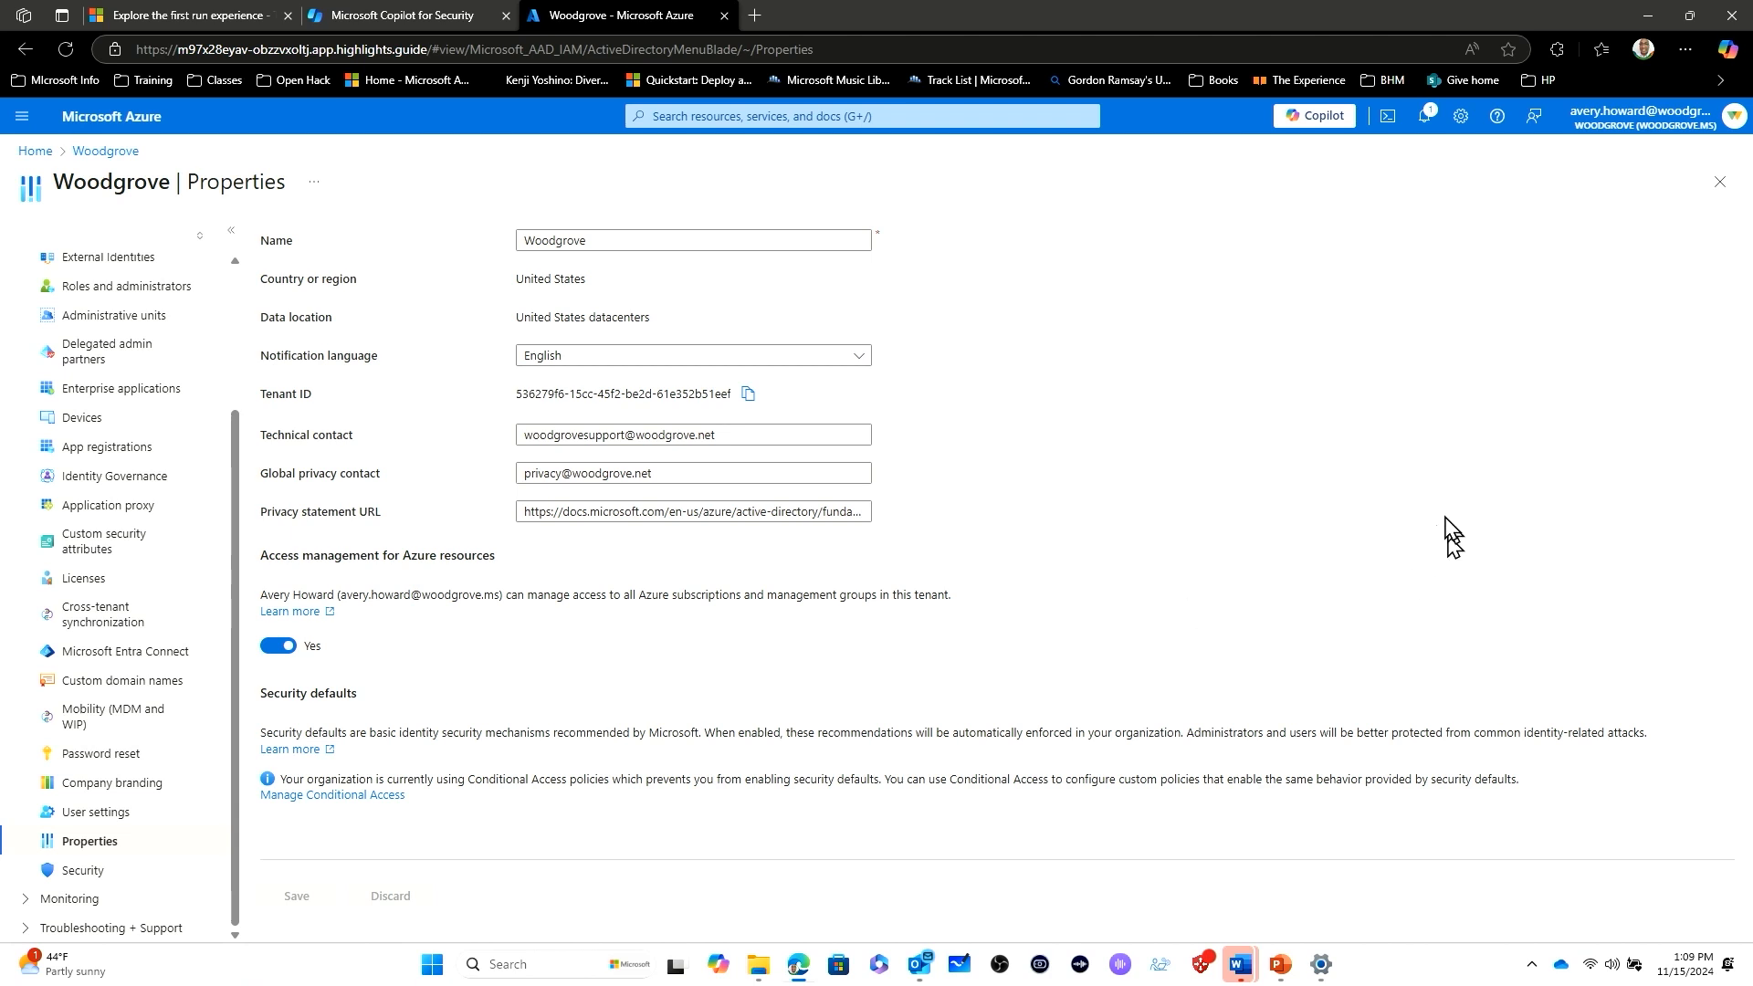
- Open the access control (IAM) page of the Woodgrove - GTP Demos (External/Sponsored) subscription
left_click(100, 118)
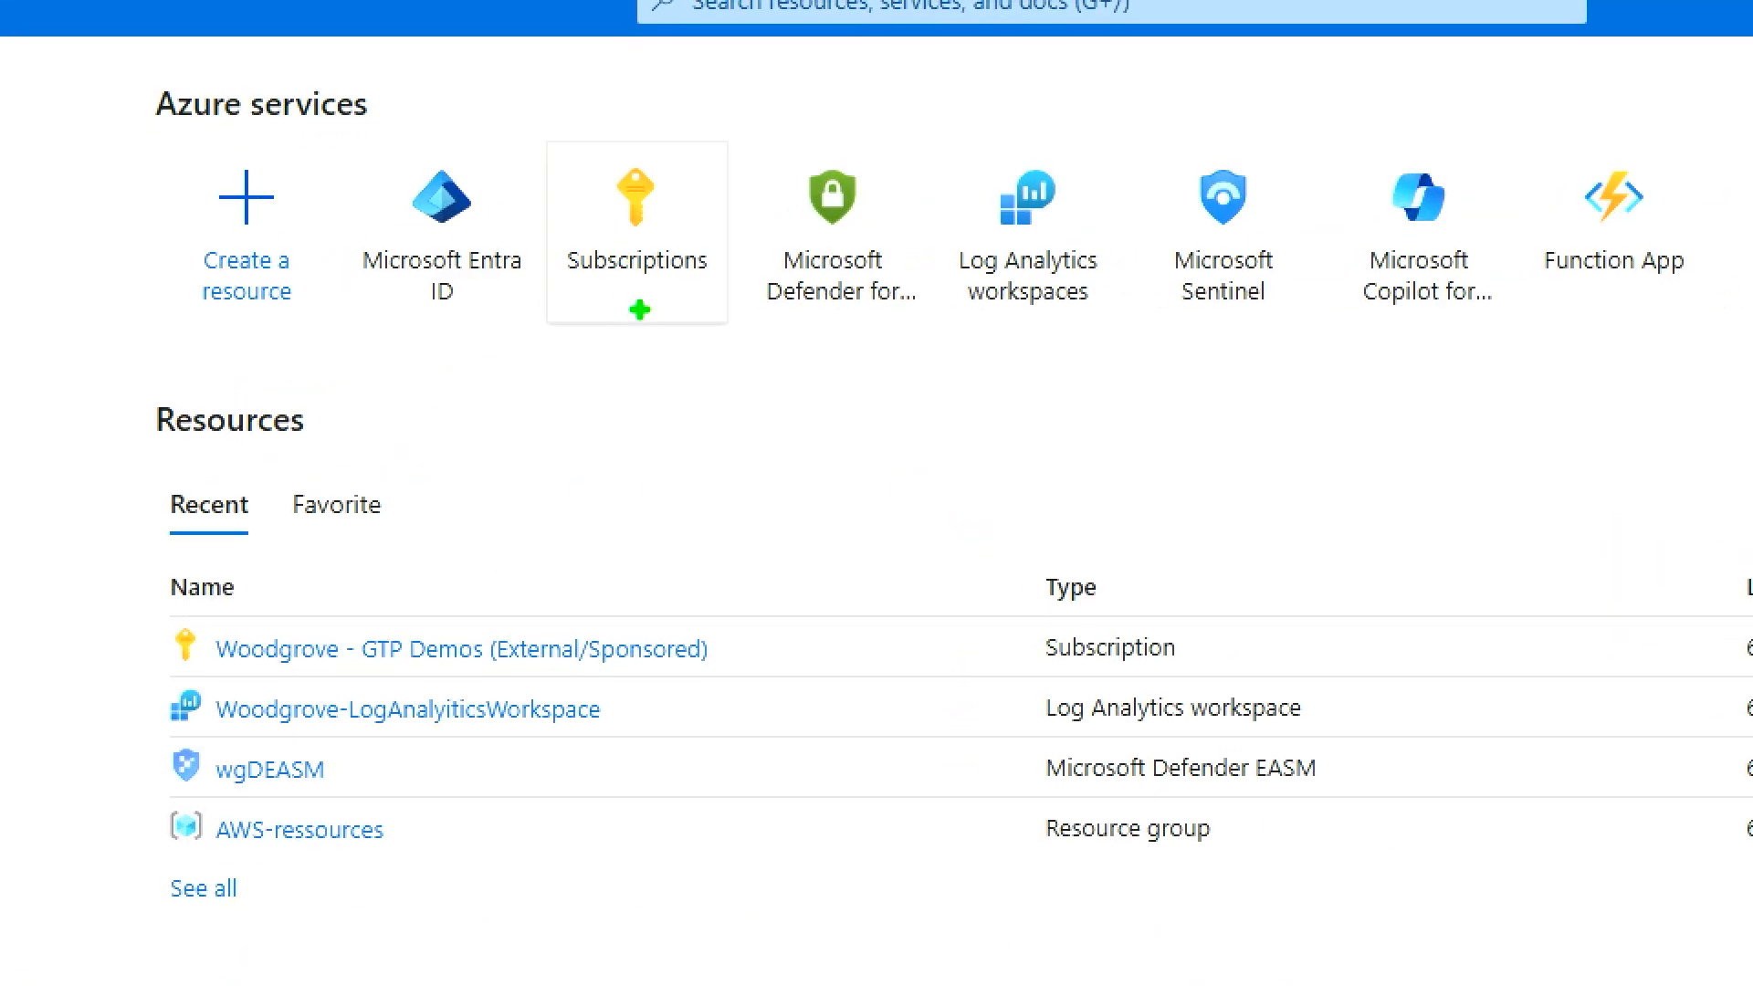
left_click(643, 228)
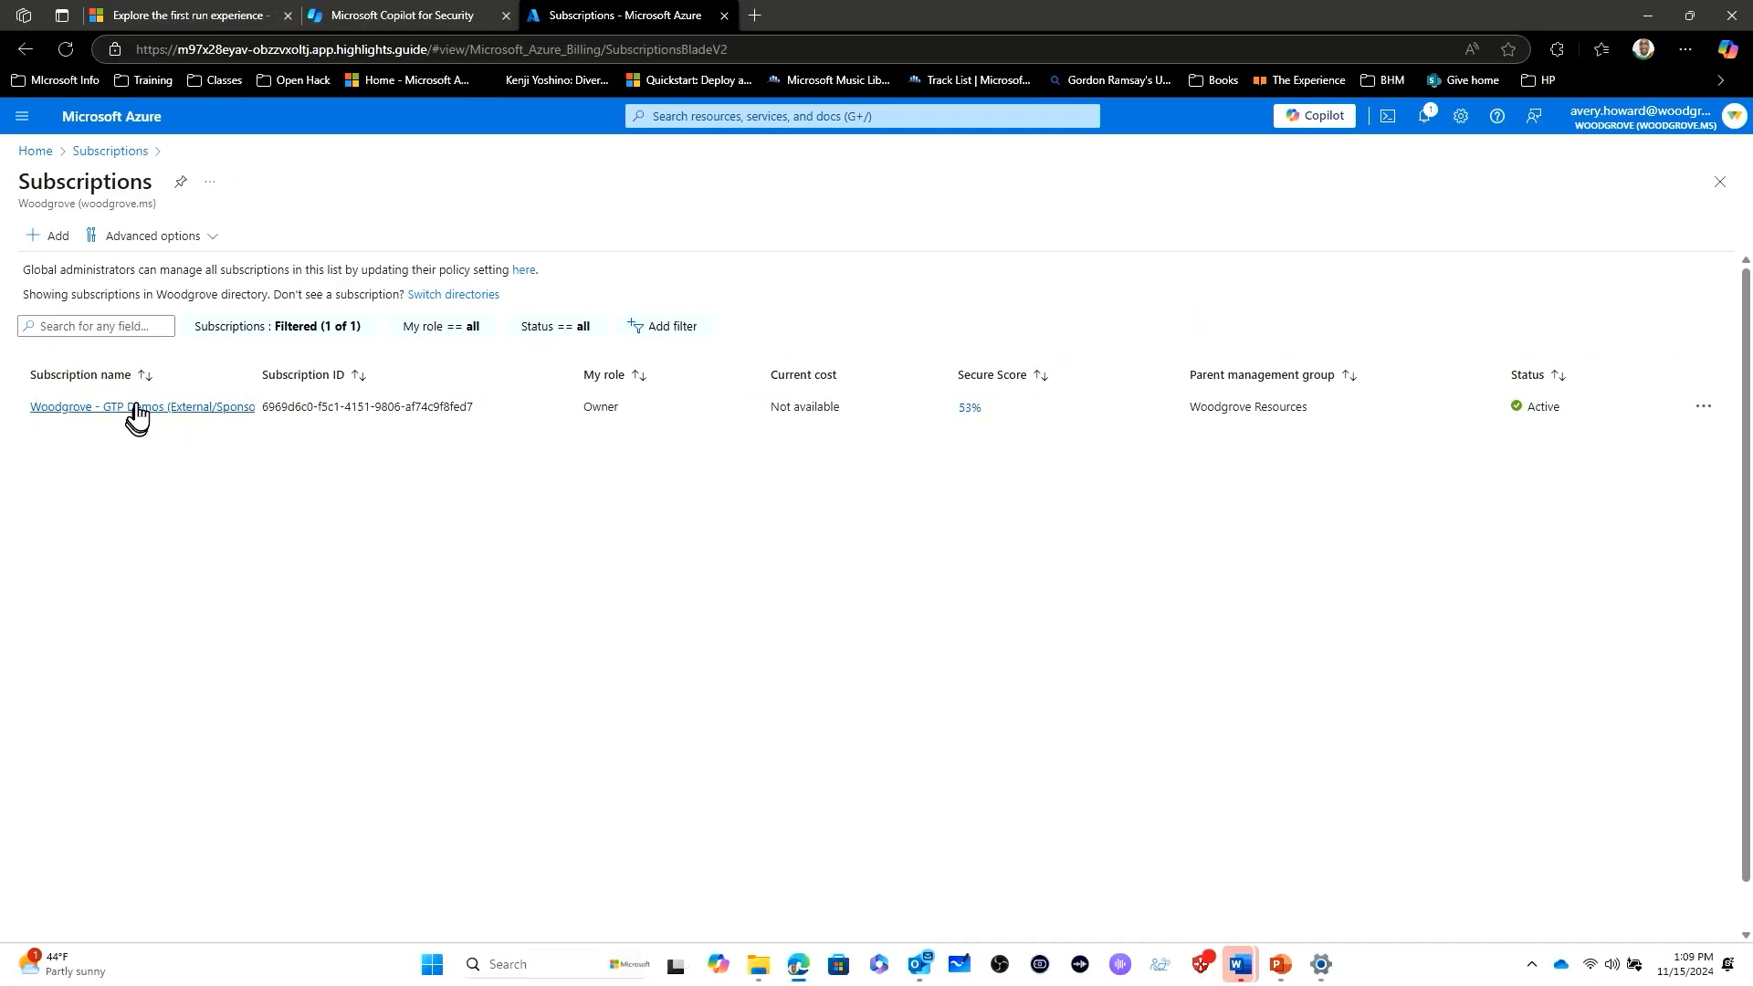
left_click(137, 409)
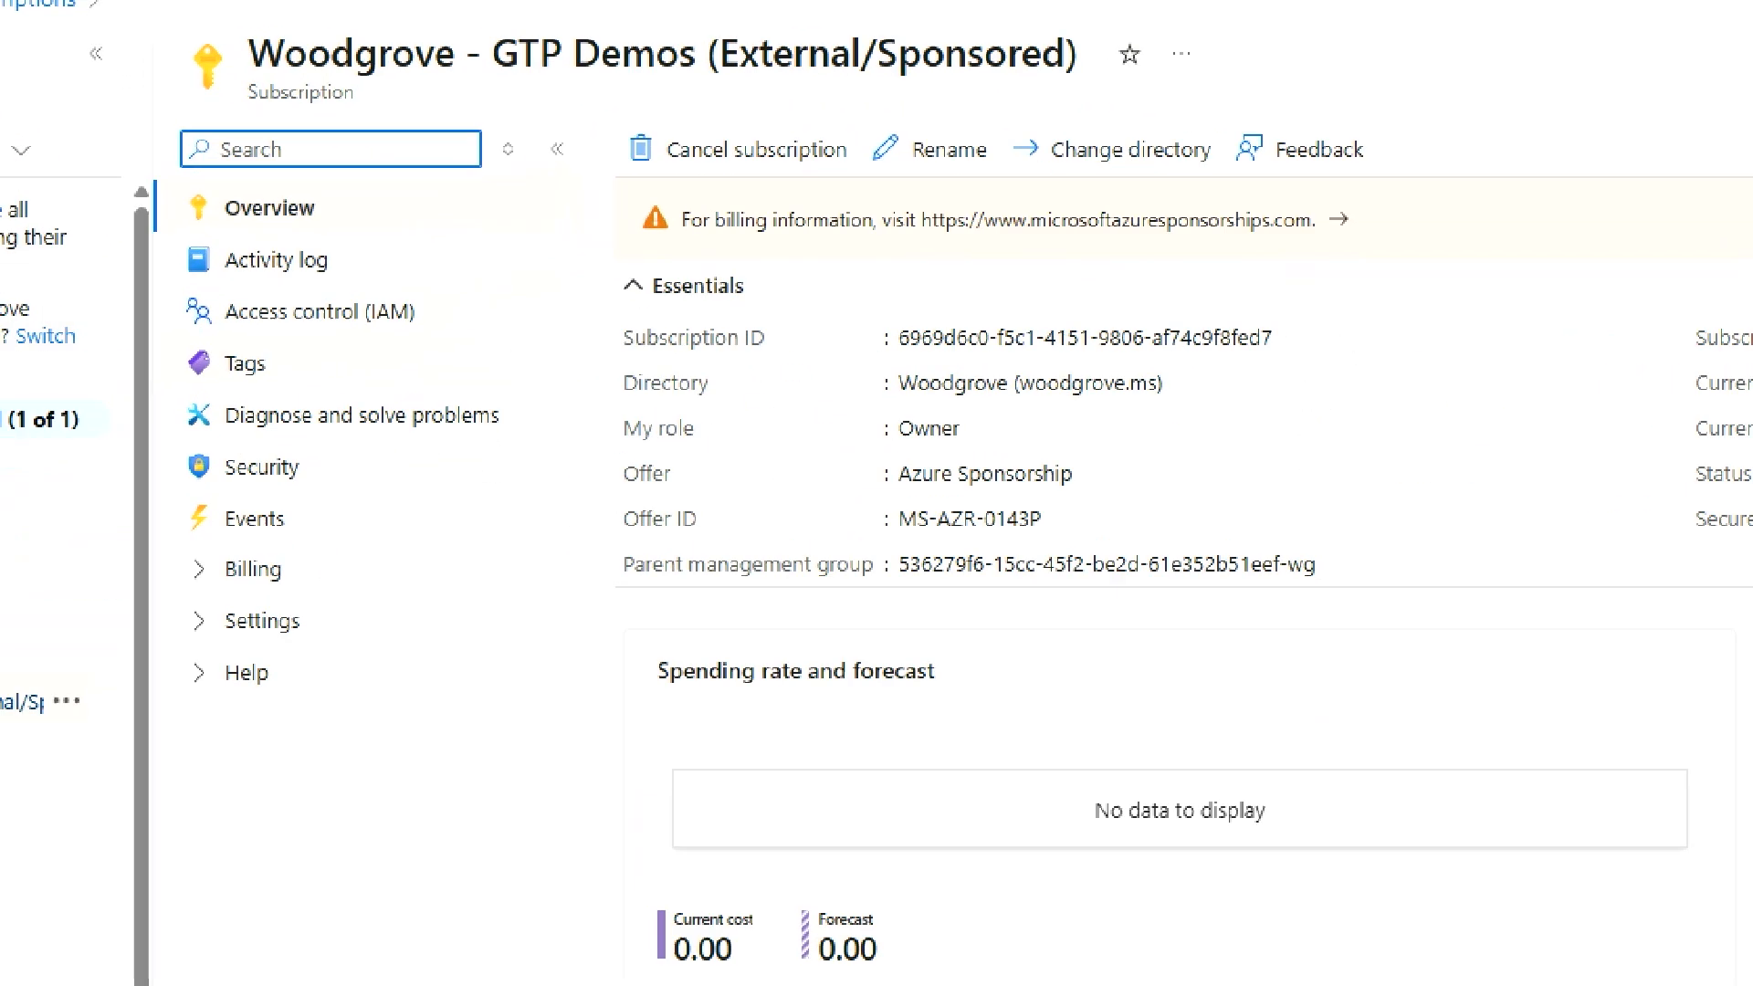
mouse_move(232, 280)
left_mouse_down()
mouse_move(274, 360)
mouse_move(619, 360)
left_mouse_up()
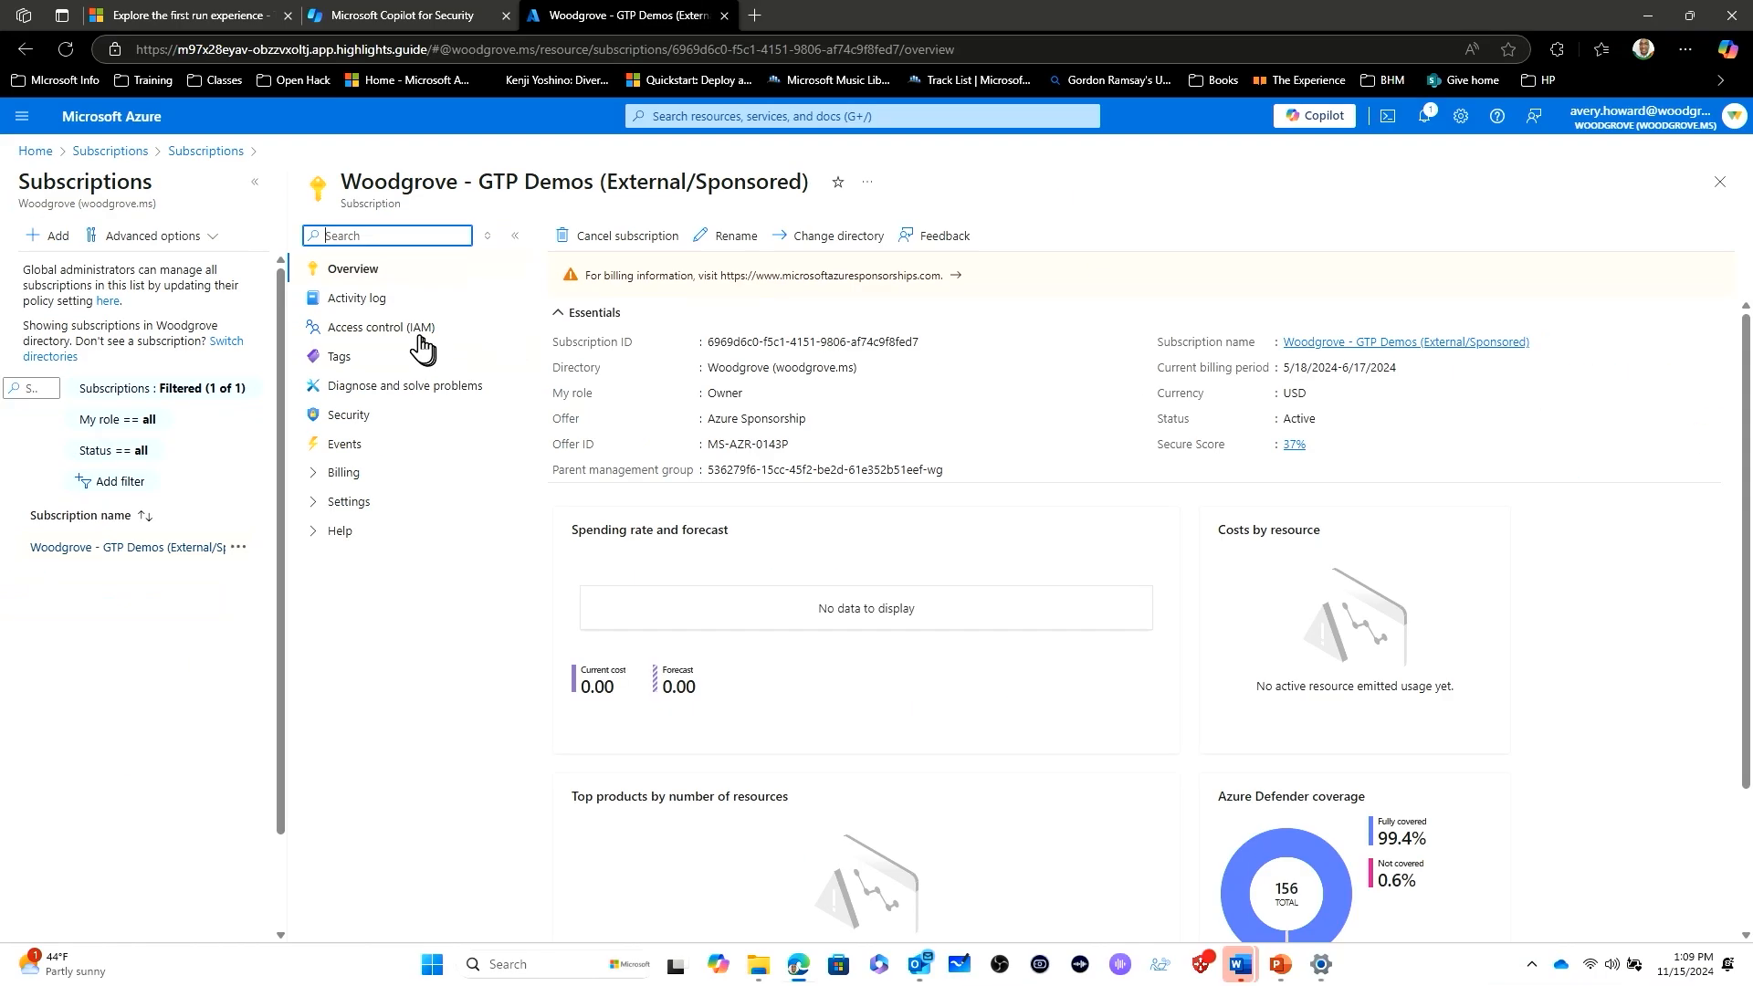
left_click(402, 302)
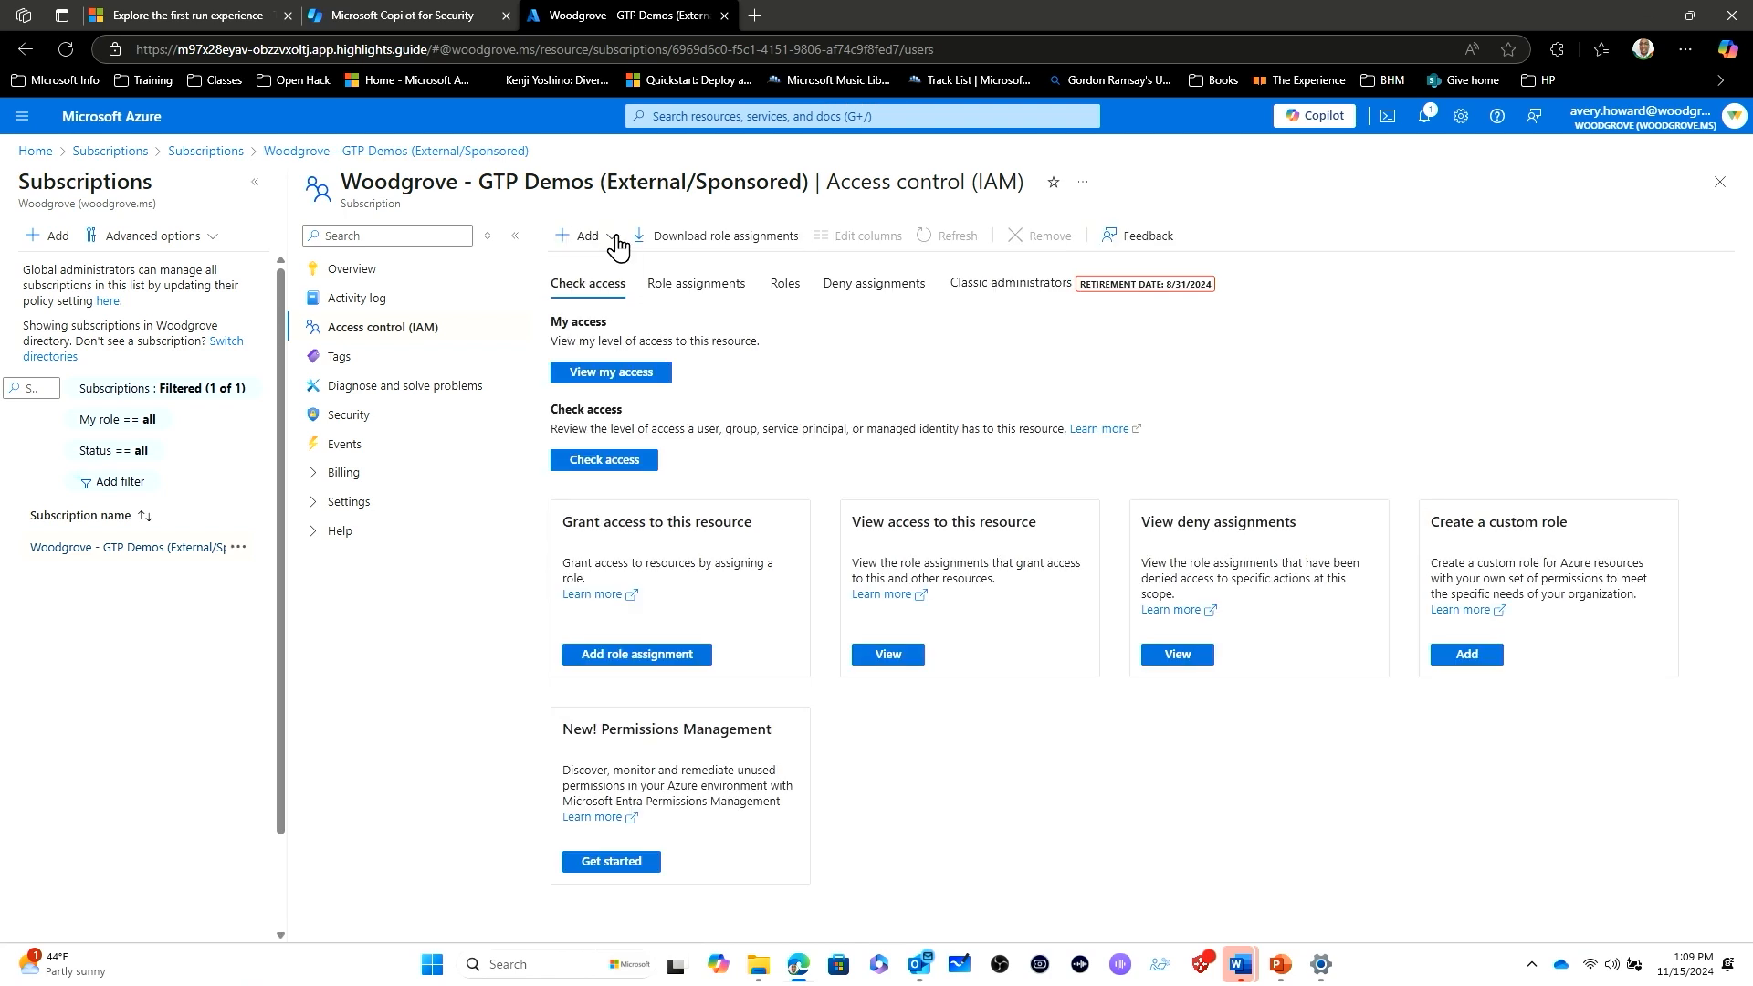
- Start a new role assignment for the subscription and choose the privileged administrator role Owner
left_click(617, 239)
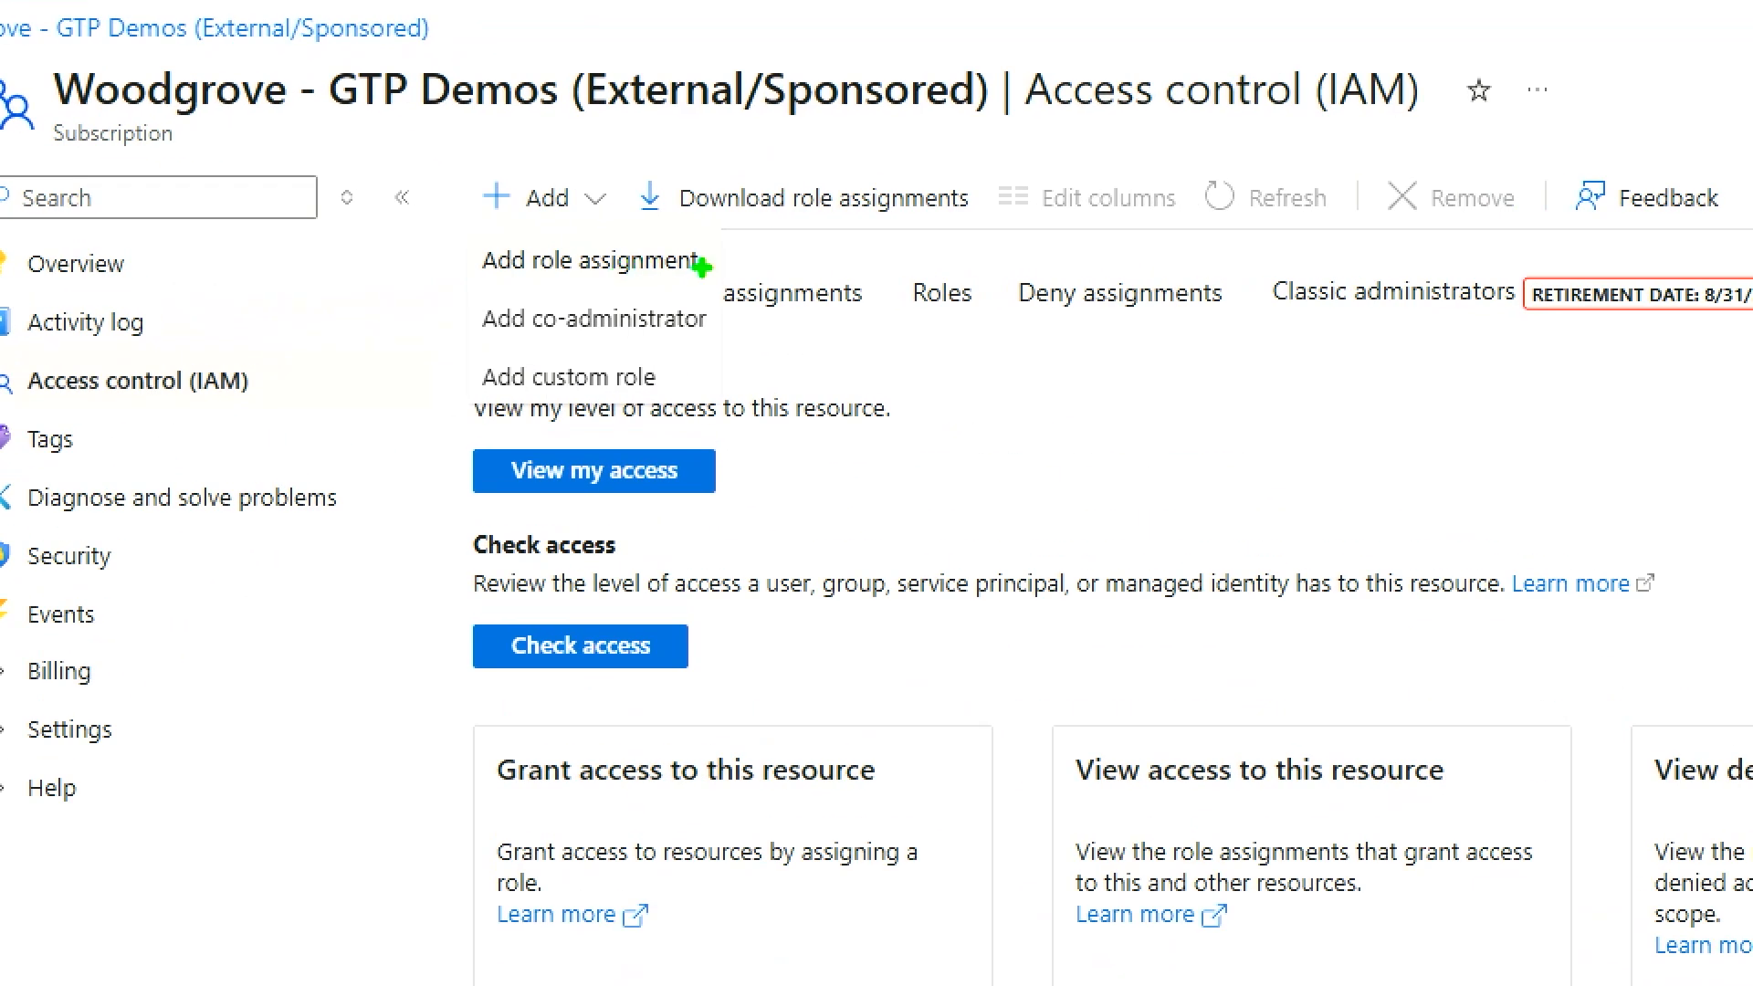
left_click_drag(719, 252, 859, 252)
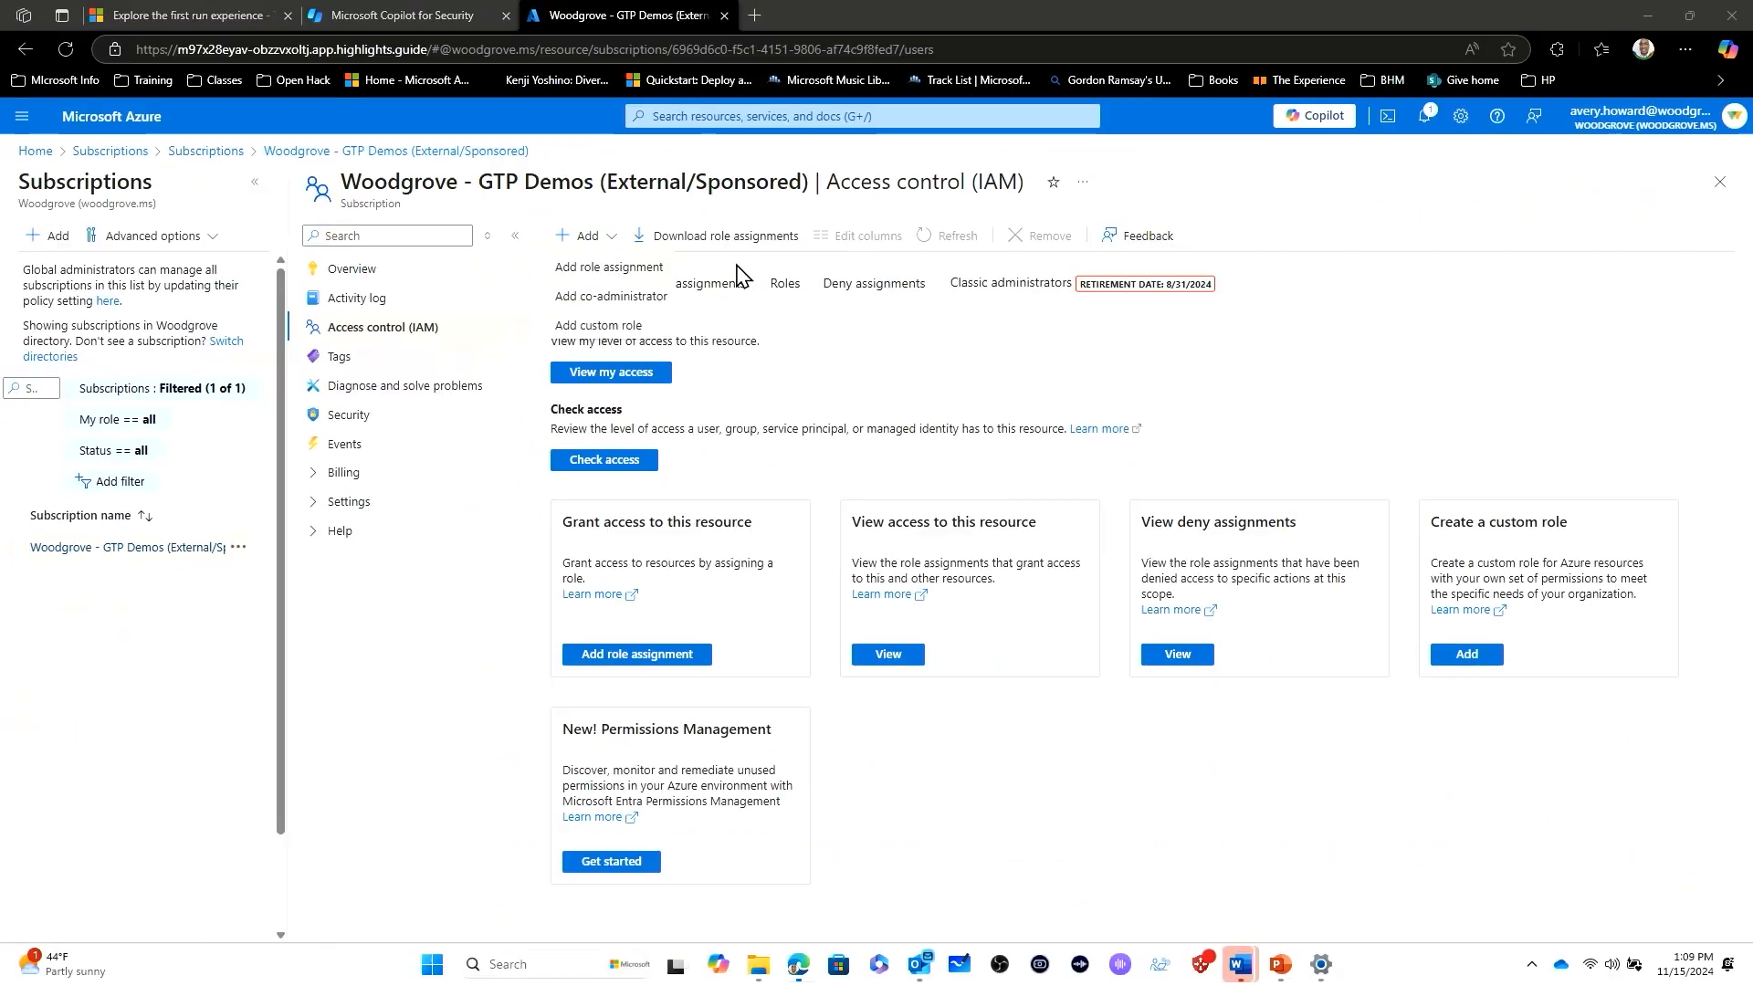
left_click(639, 261)
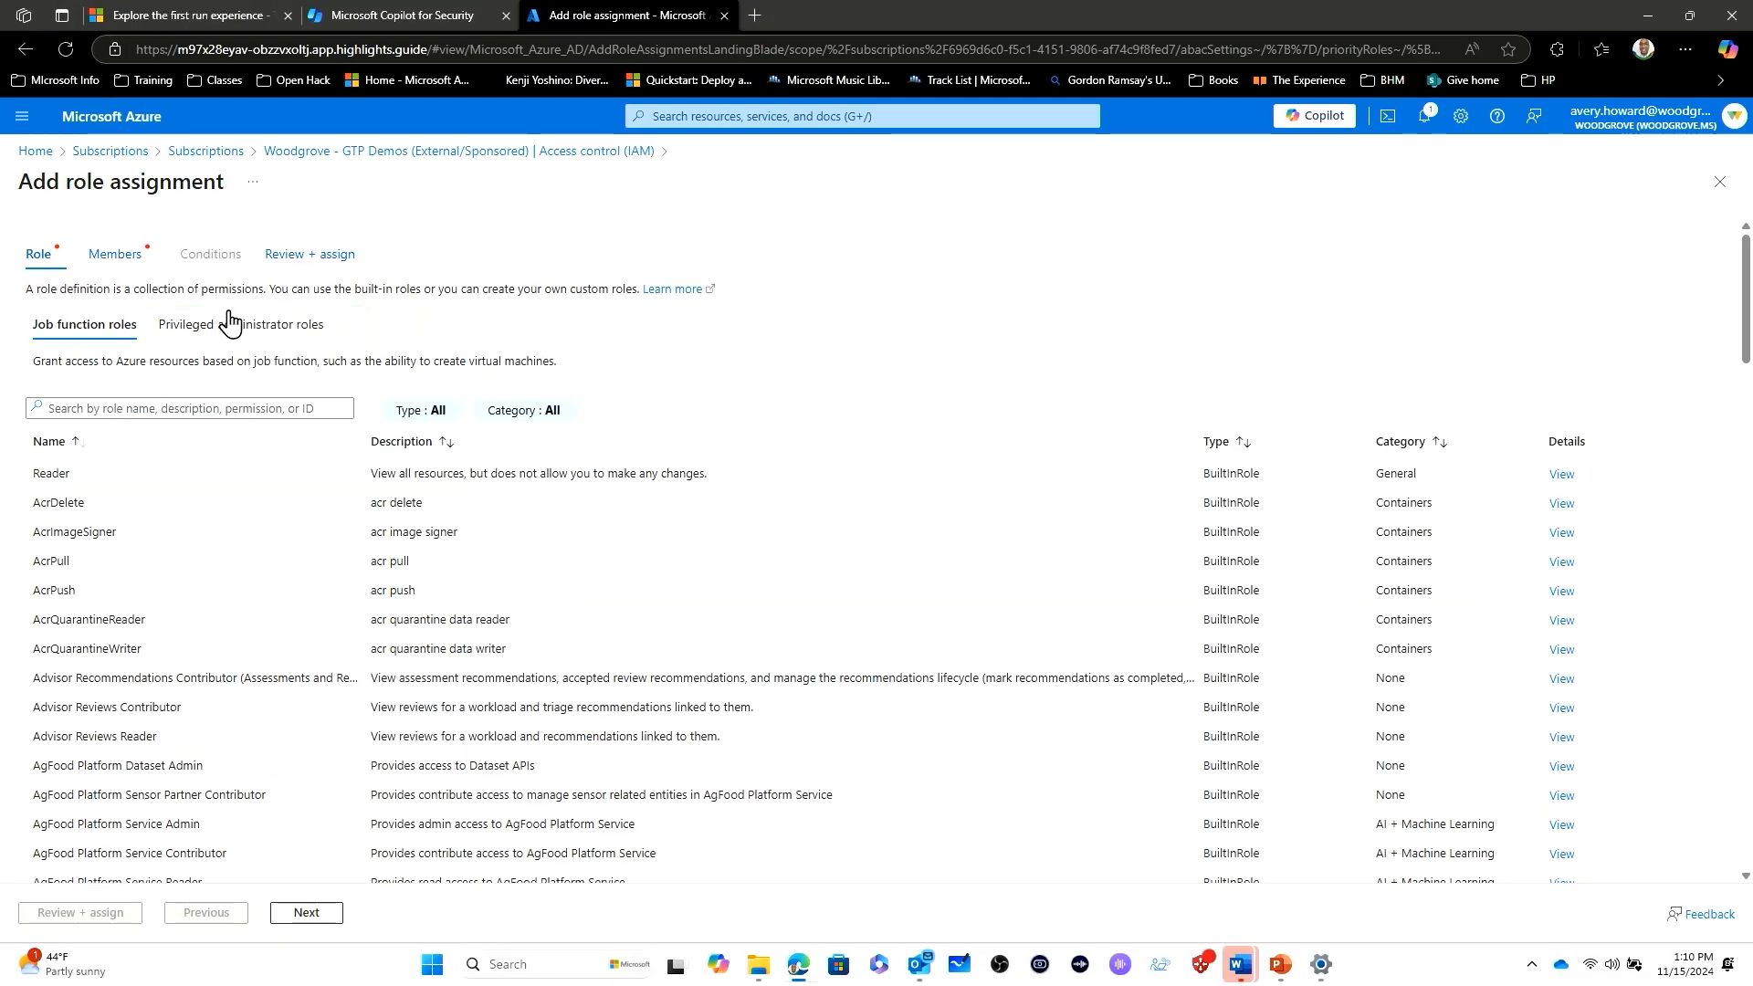
left_click(230, 323)
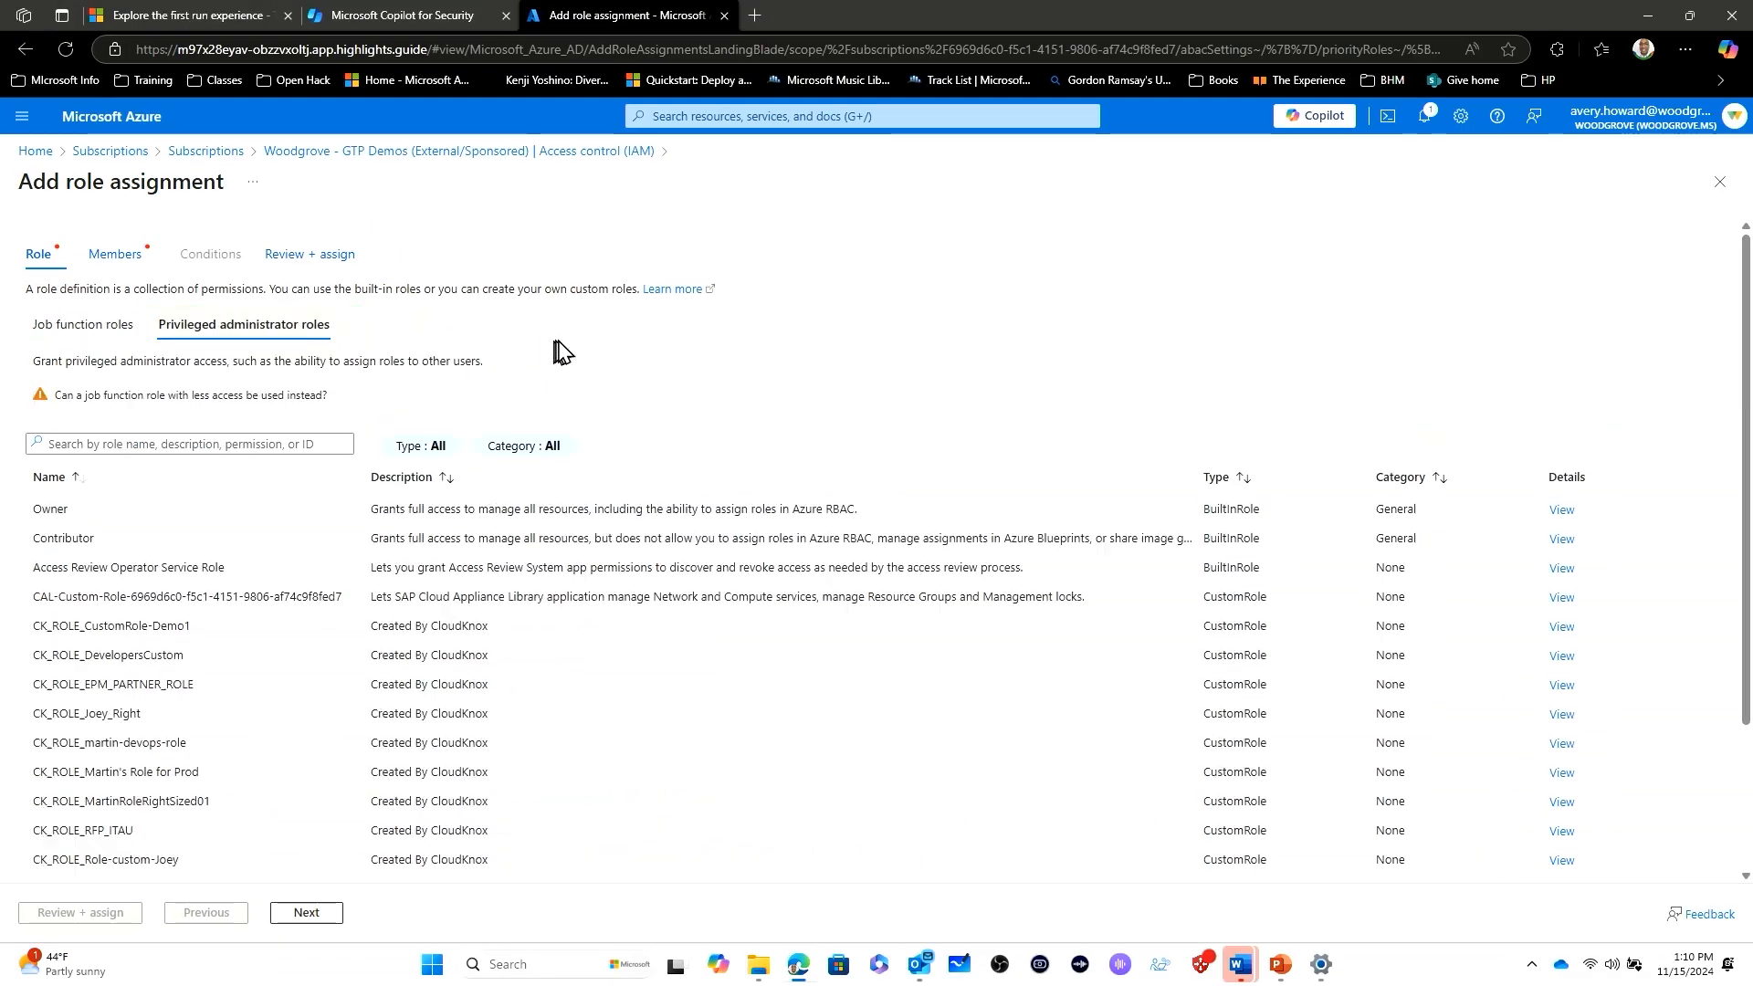
left_click(116, 514)
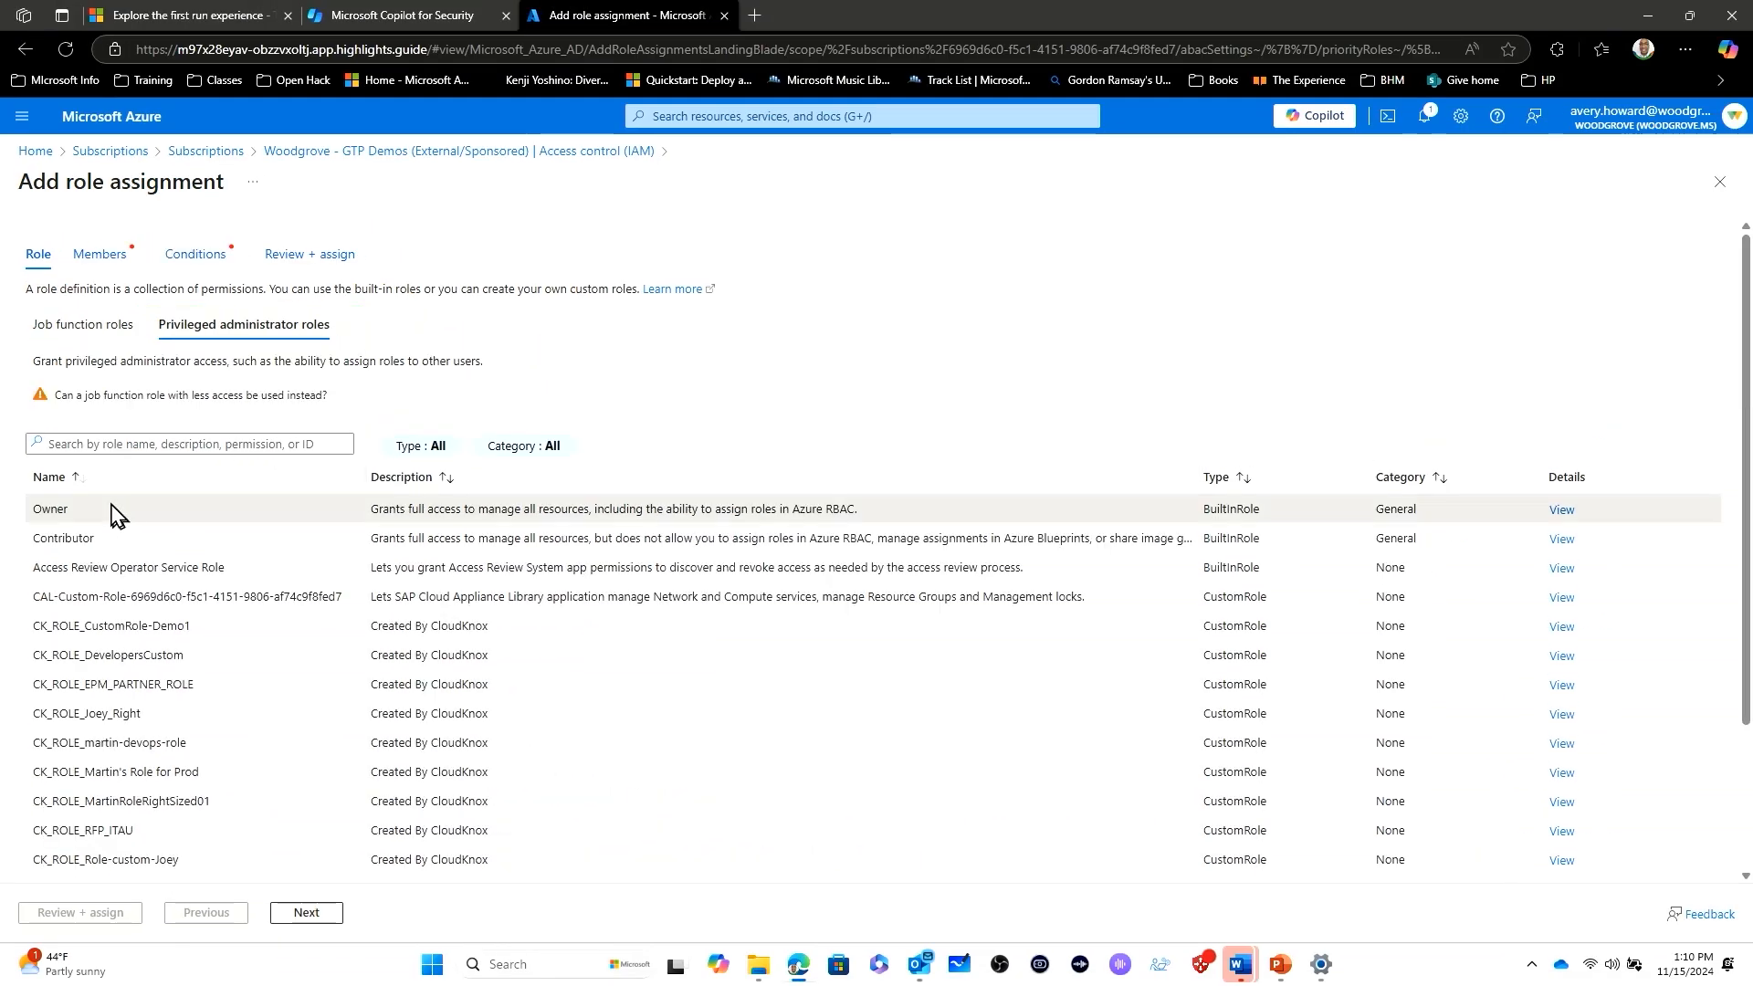
left_click(304, 913)
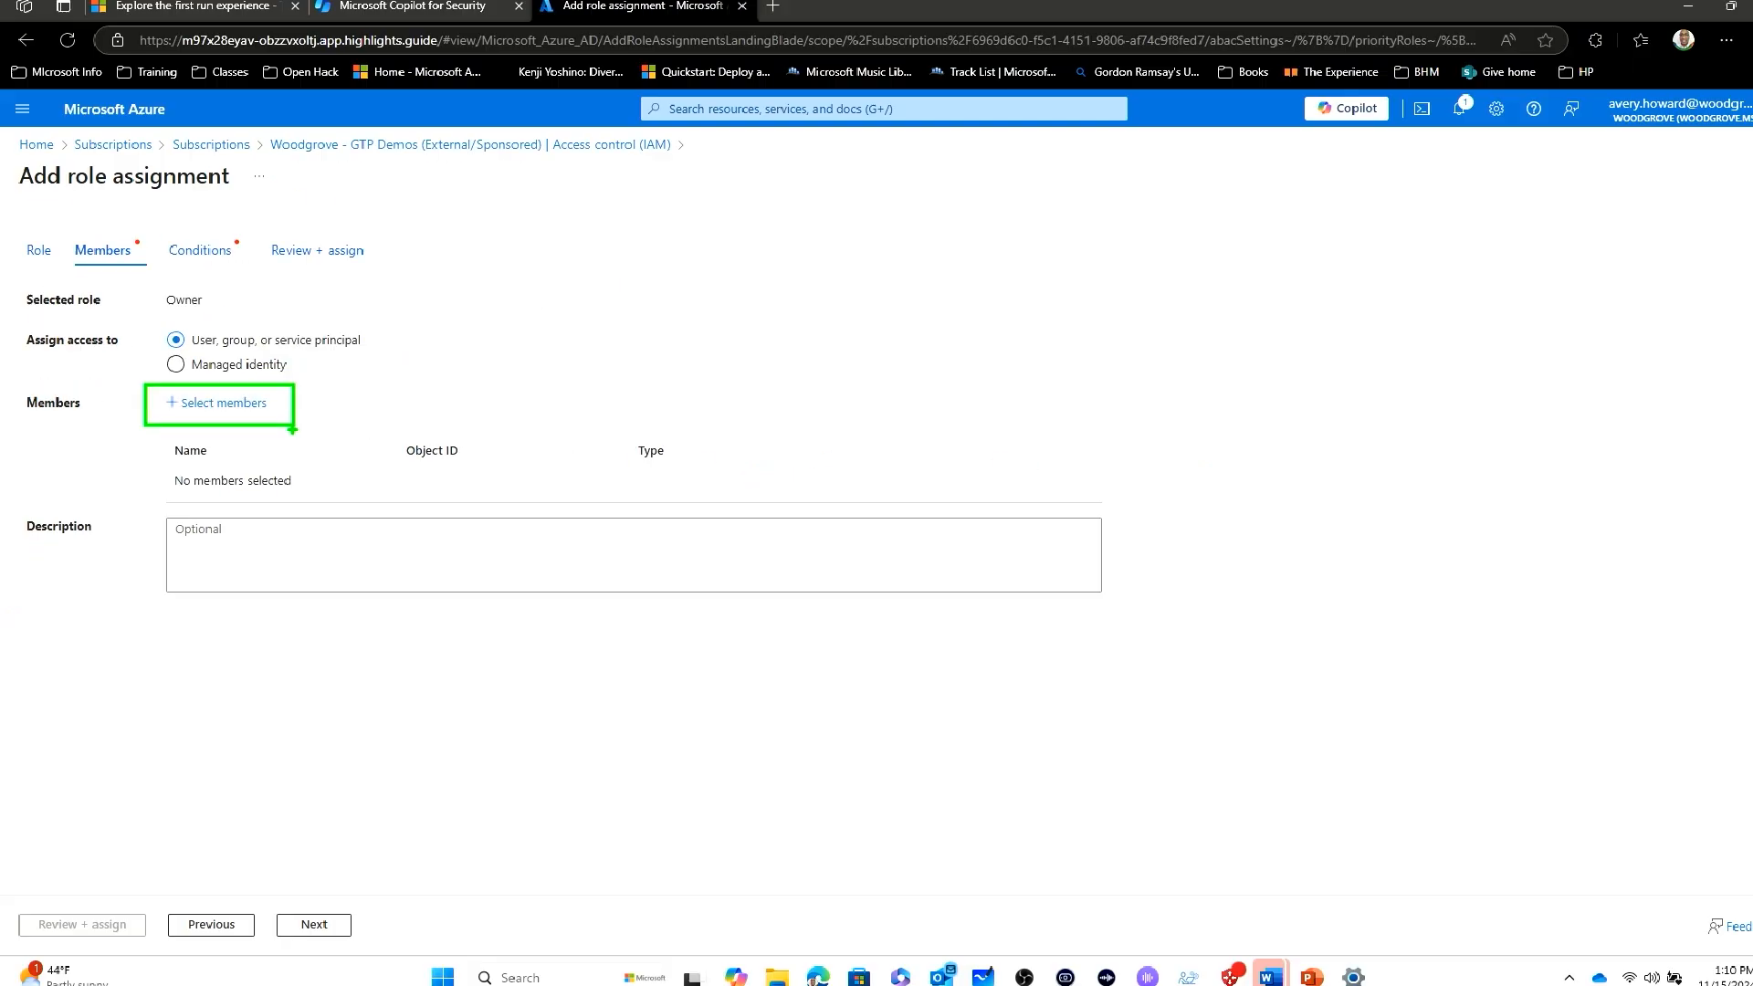
- Add the signed-in administrator's user account as the member of the Owner role assignment and continue to its conditions
left_click(245, 403)
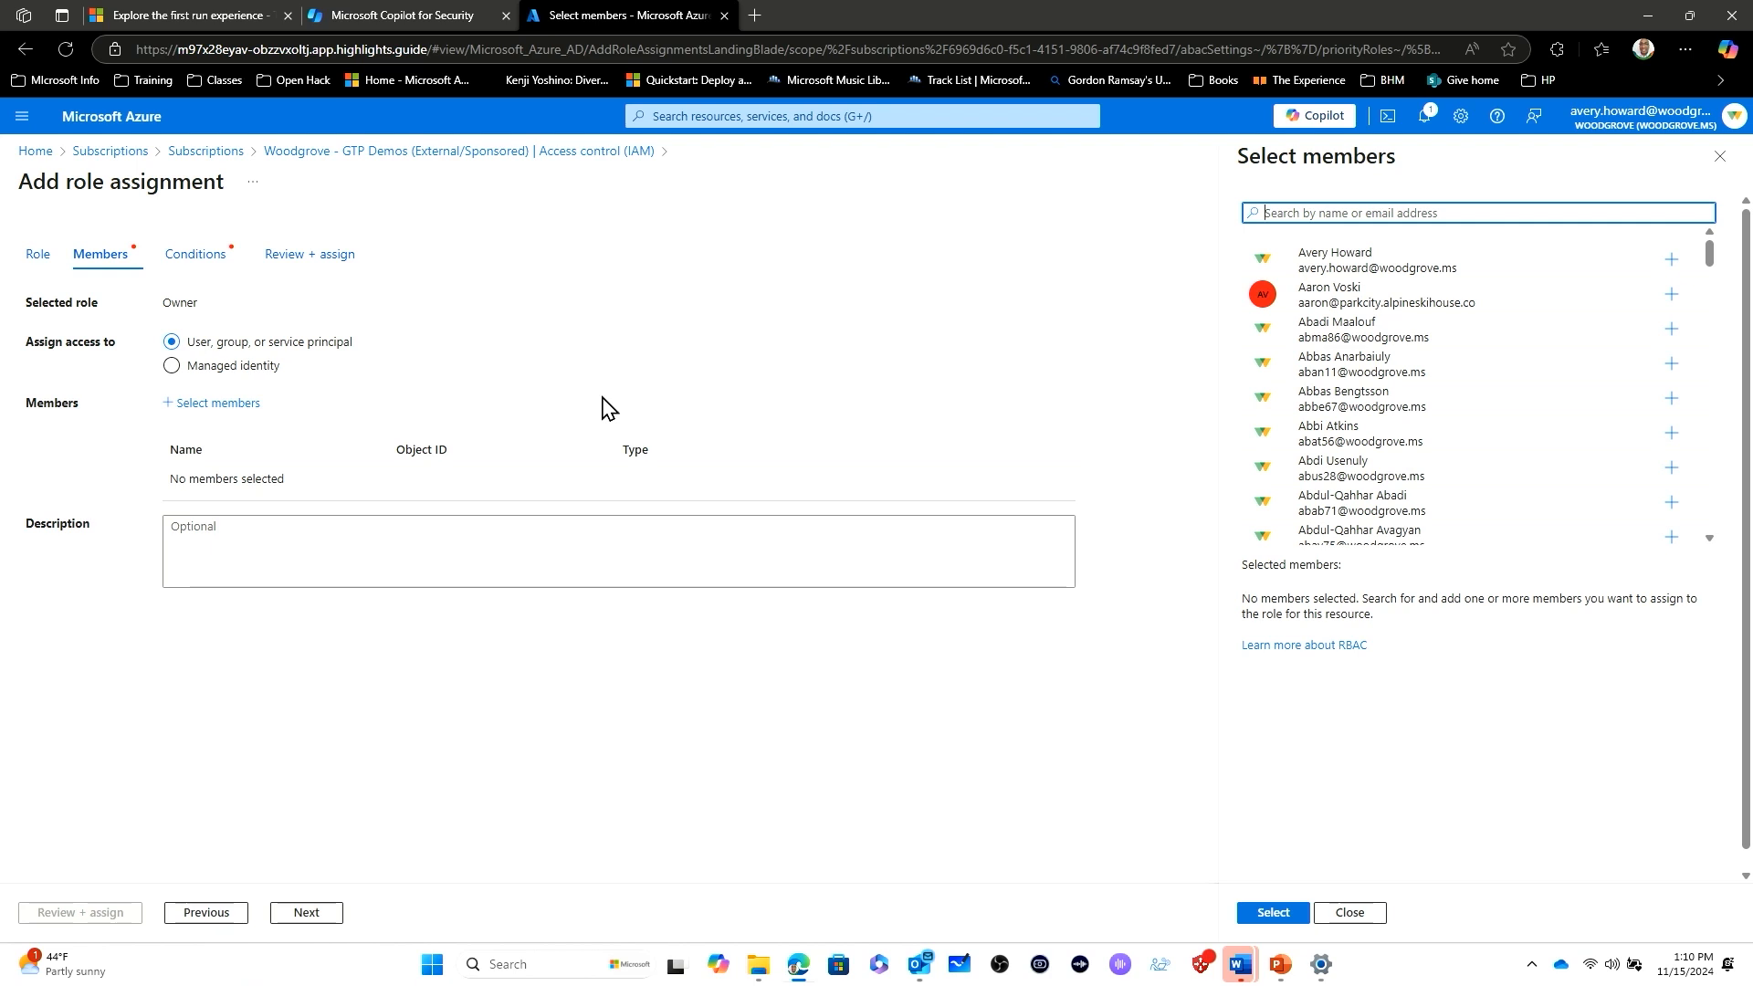
left_click(1424, 255)
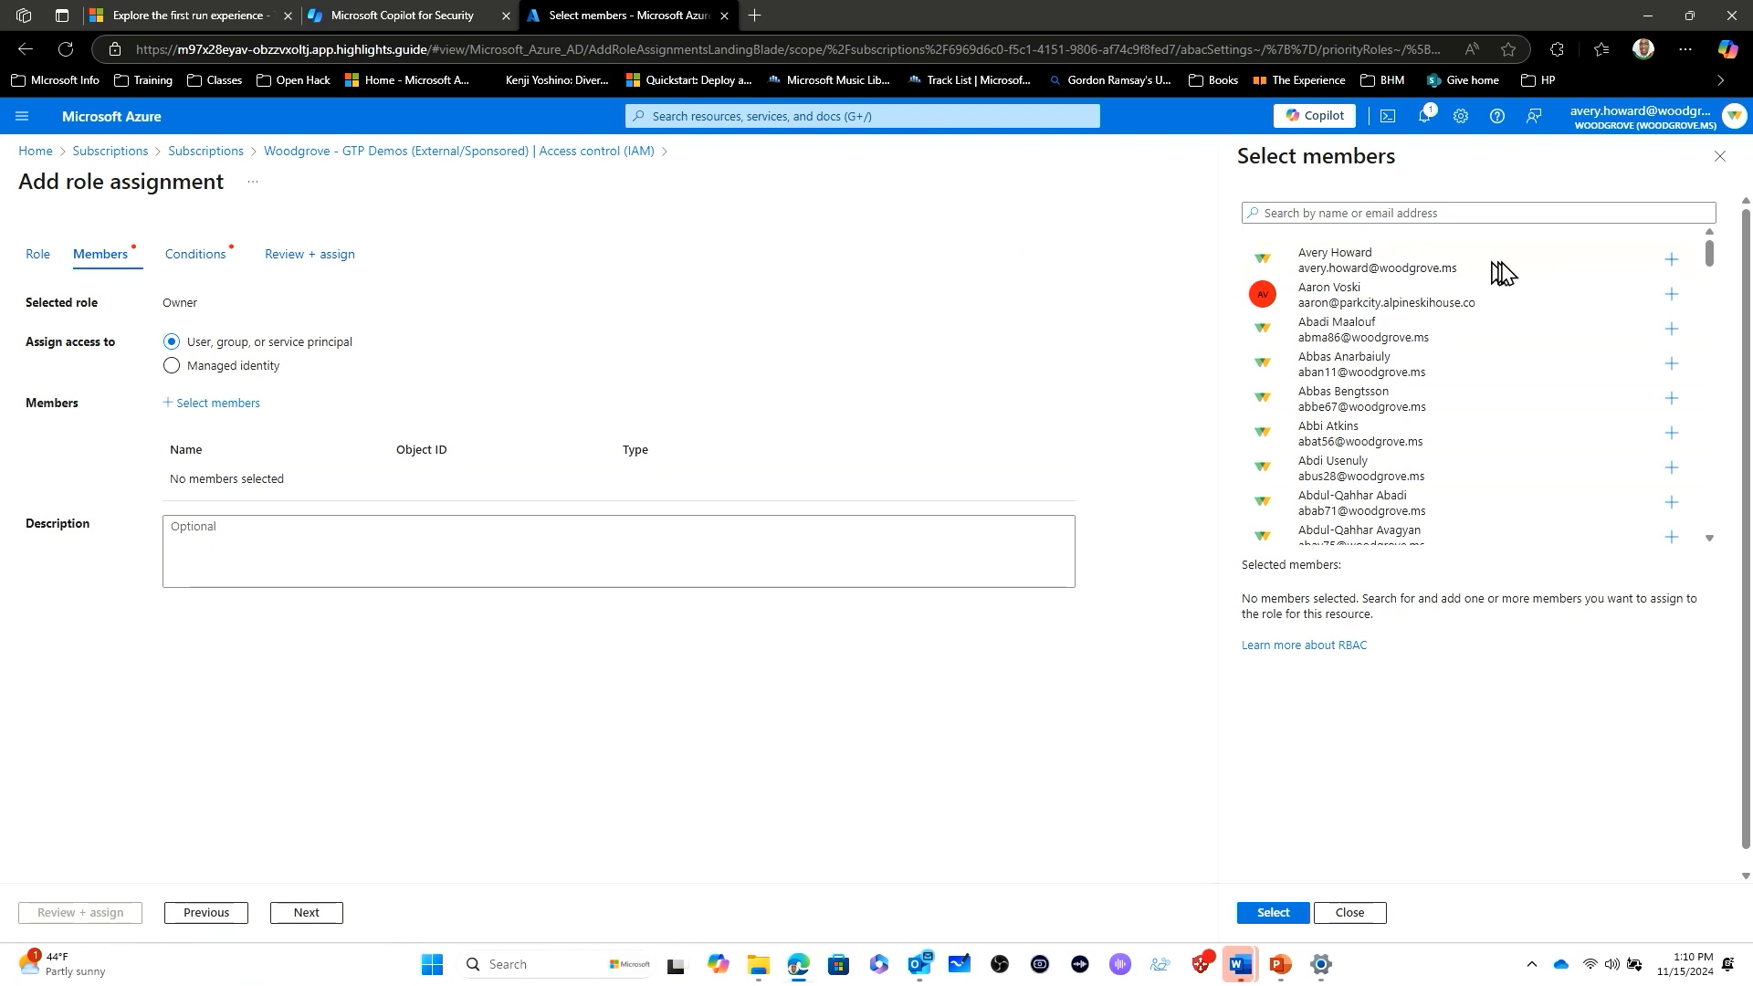
left_click(1672, 260)
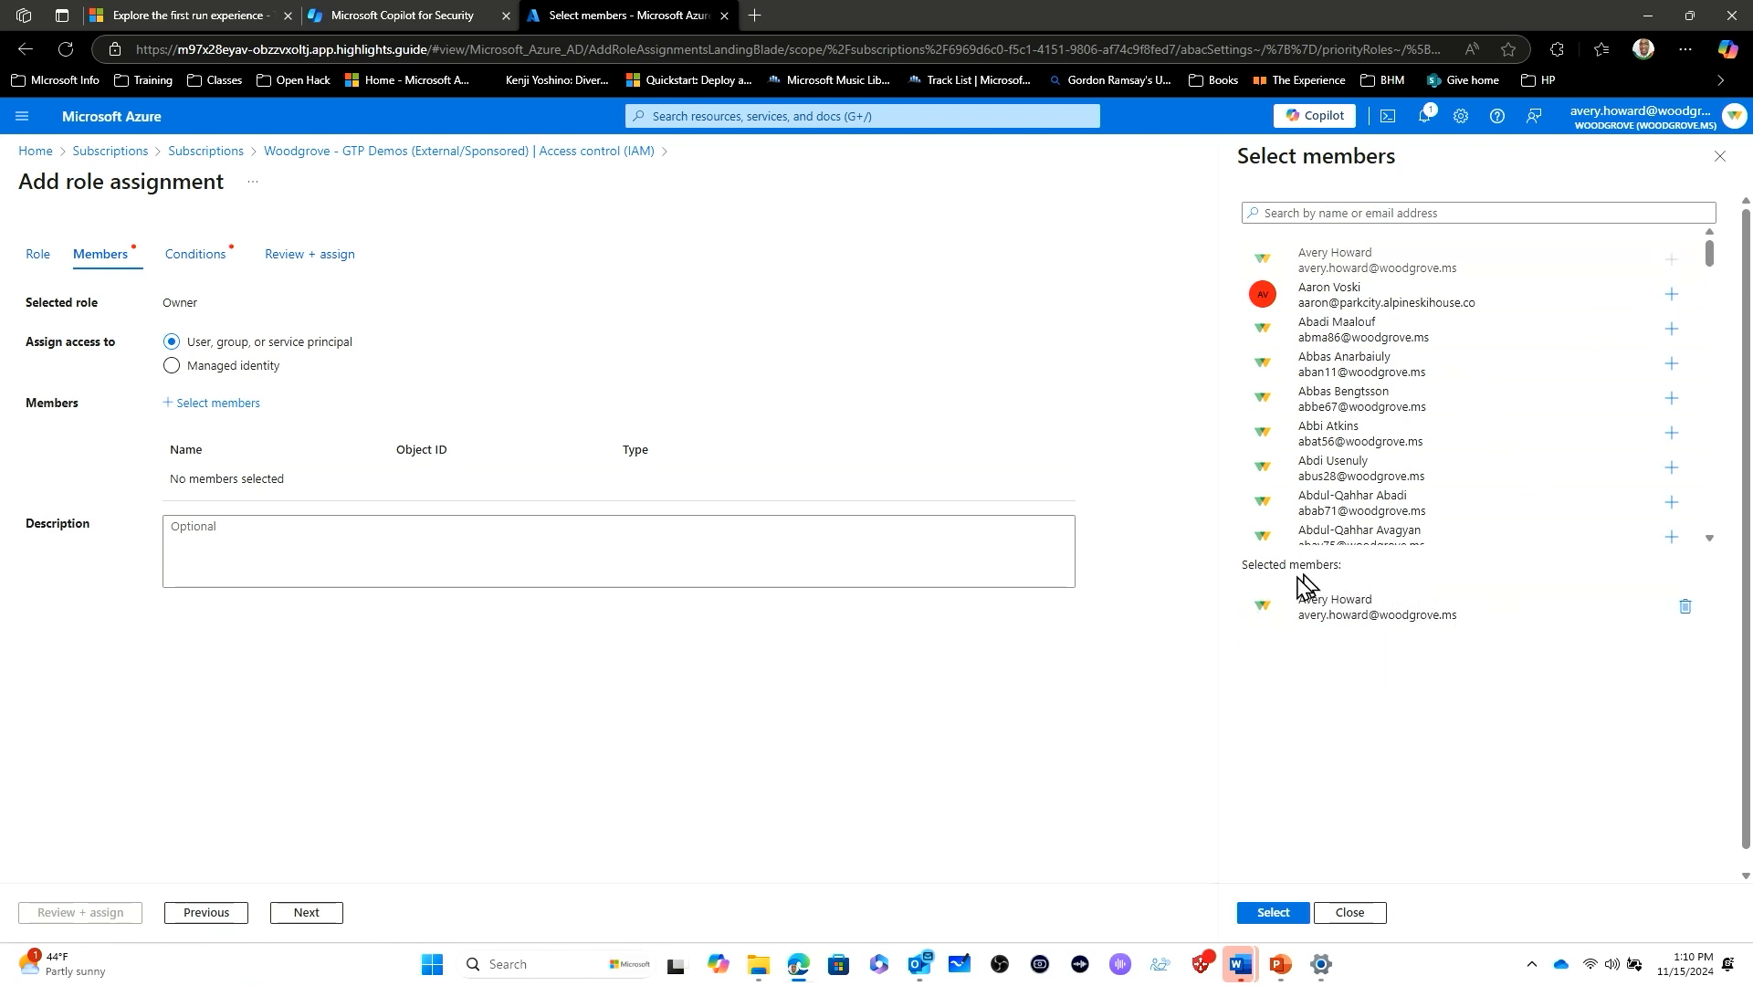
left_click(1271, 912)
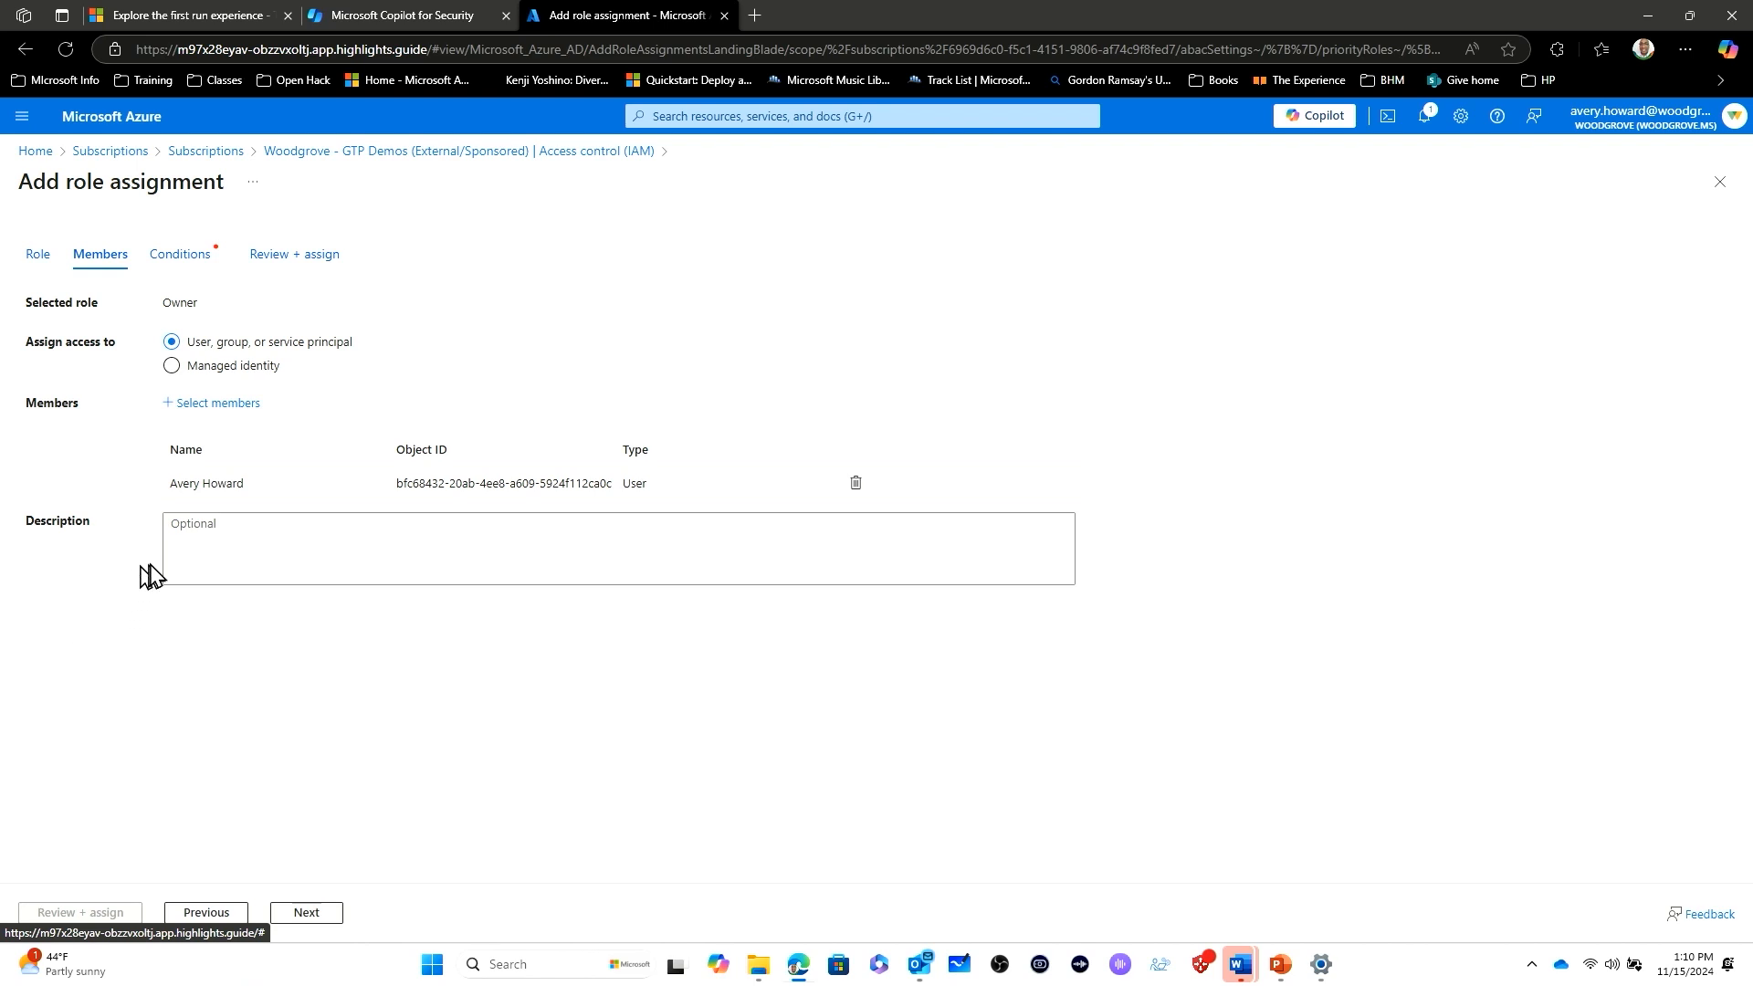
left_click(306, 912)
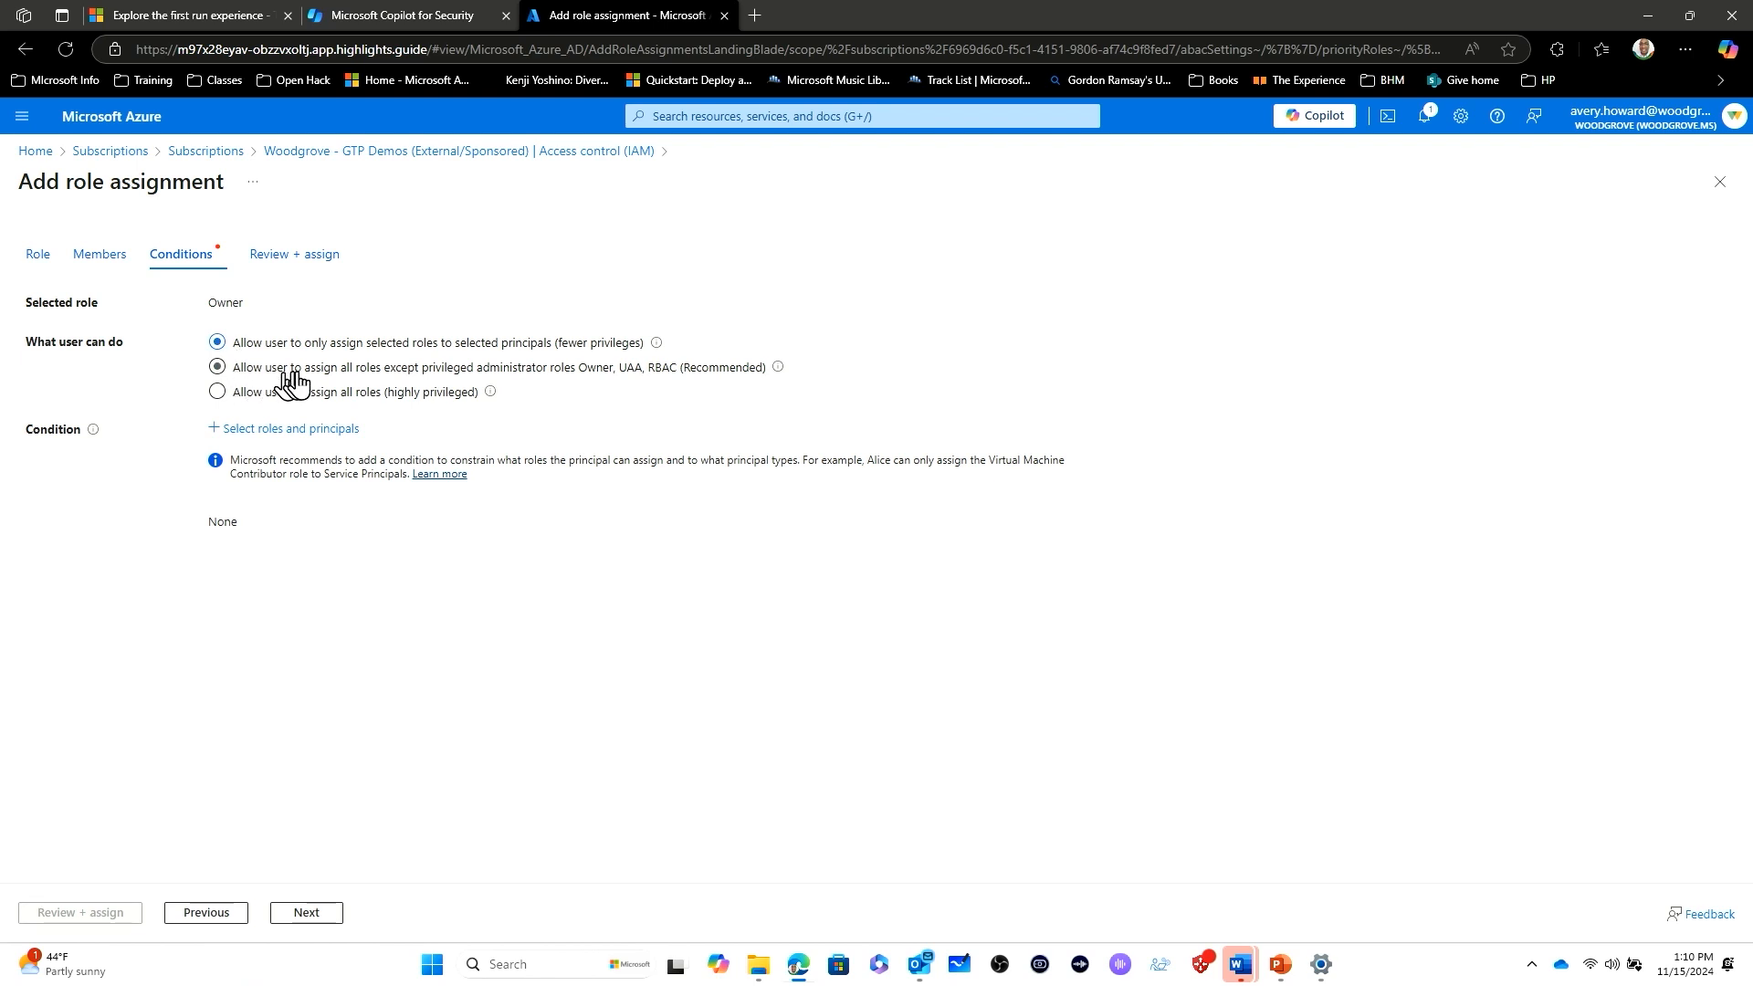
- Allow the user to assign all roles except privileged administrator roles Owner, UAA, RBAC, and submit the role assignment
left_click(260, 372)
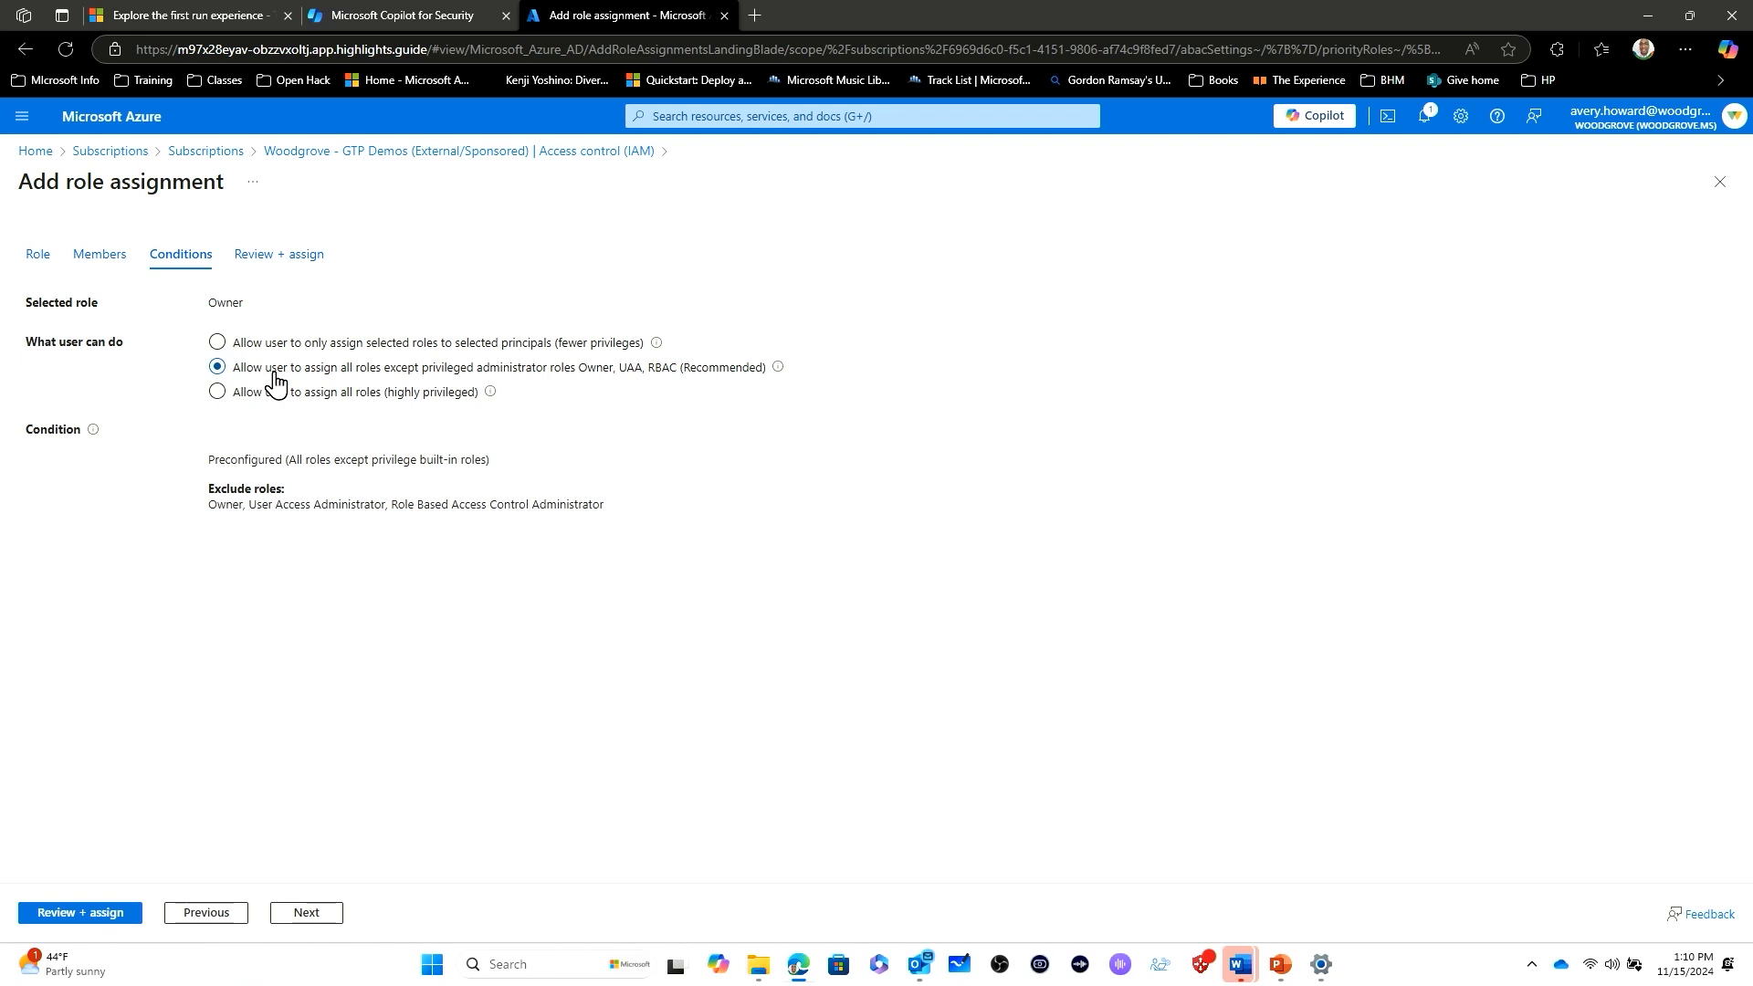
left_click(315, 911)
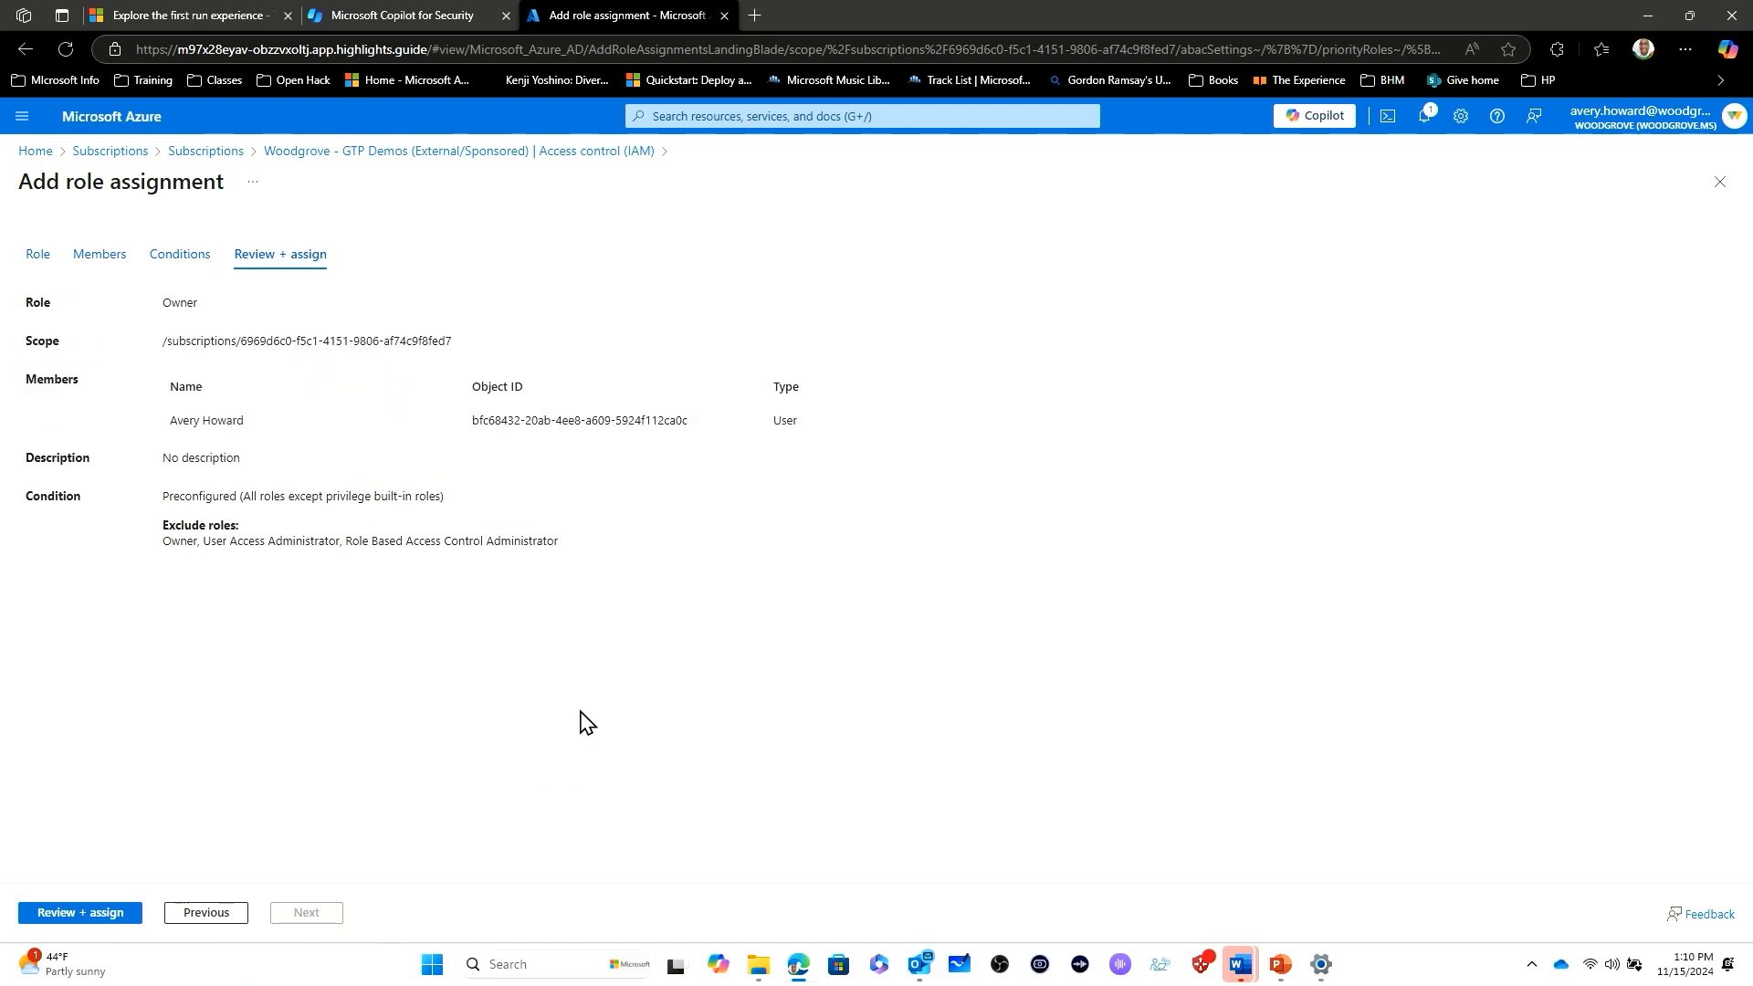
left_click(77, 913)
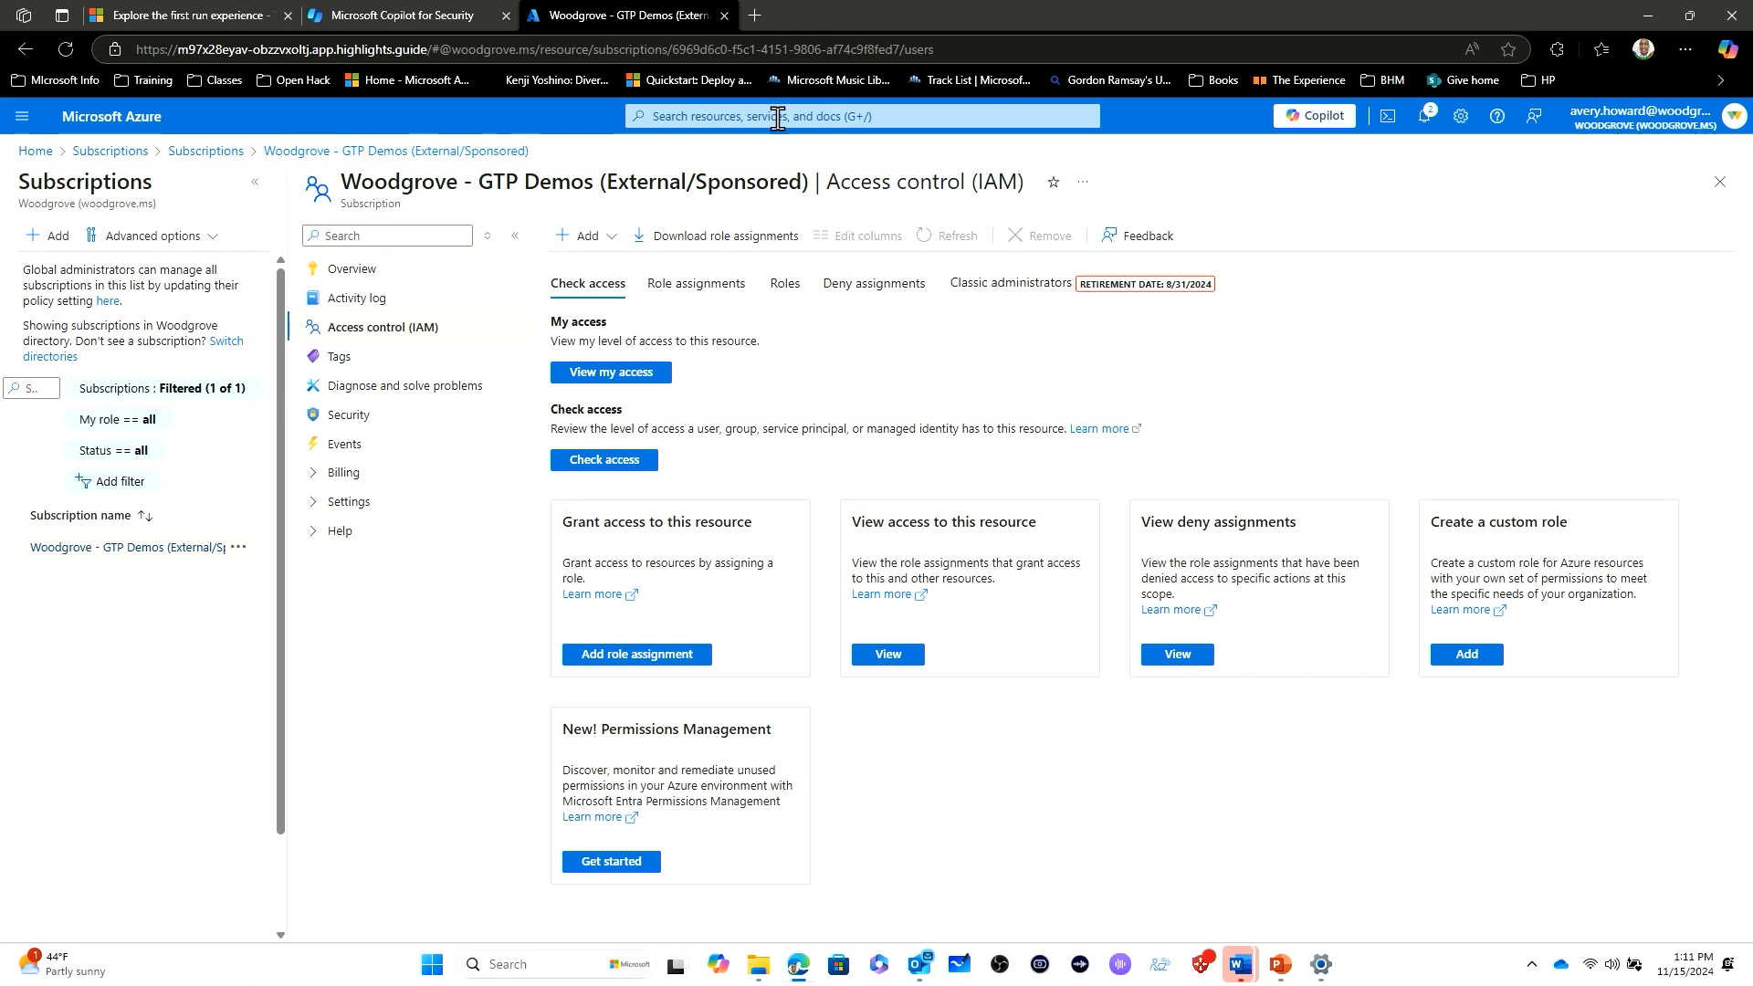
- Switch to Microsoft Copilot for Security, begin its setup, and choose subscription Woodgrove - GTP Demos (External/Sponsored) with resource group RG-1
left_click(369, 15)
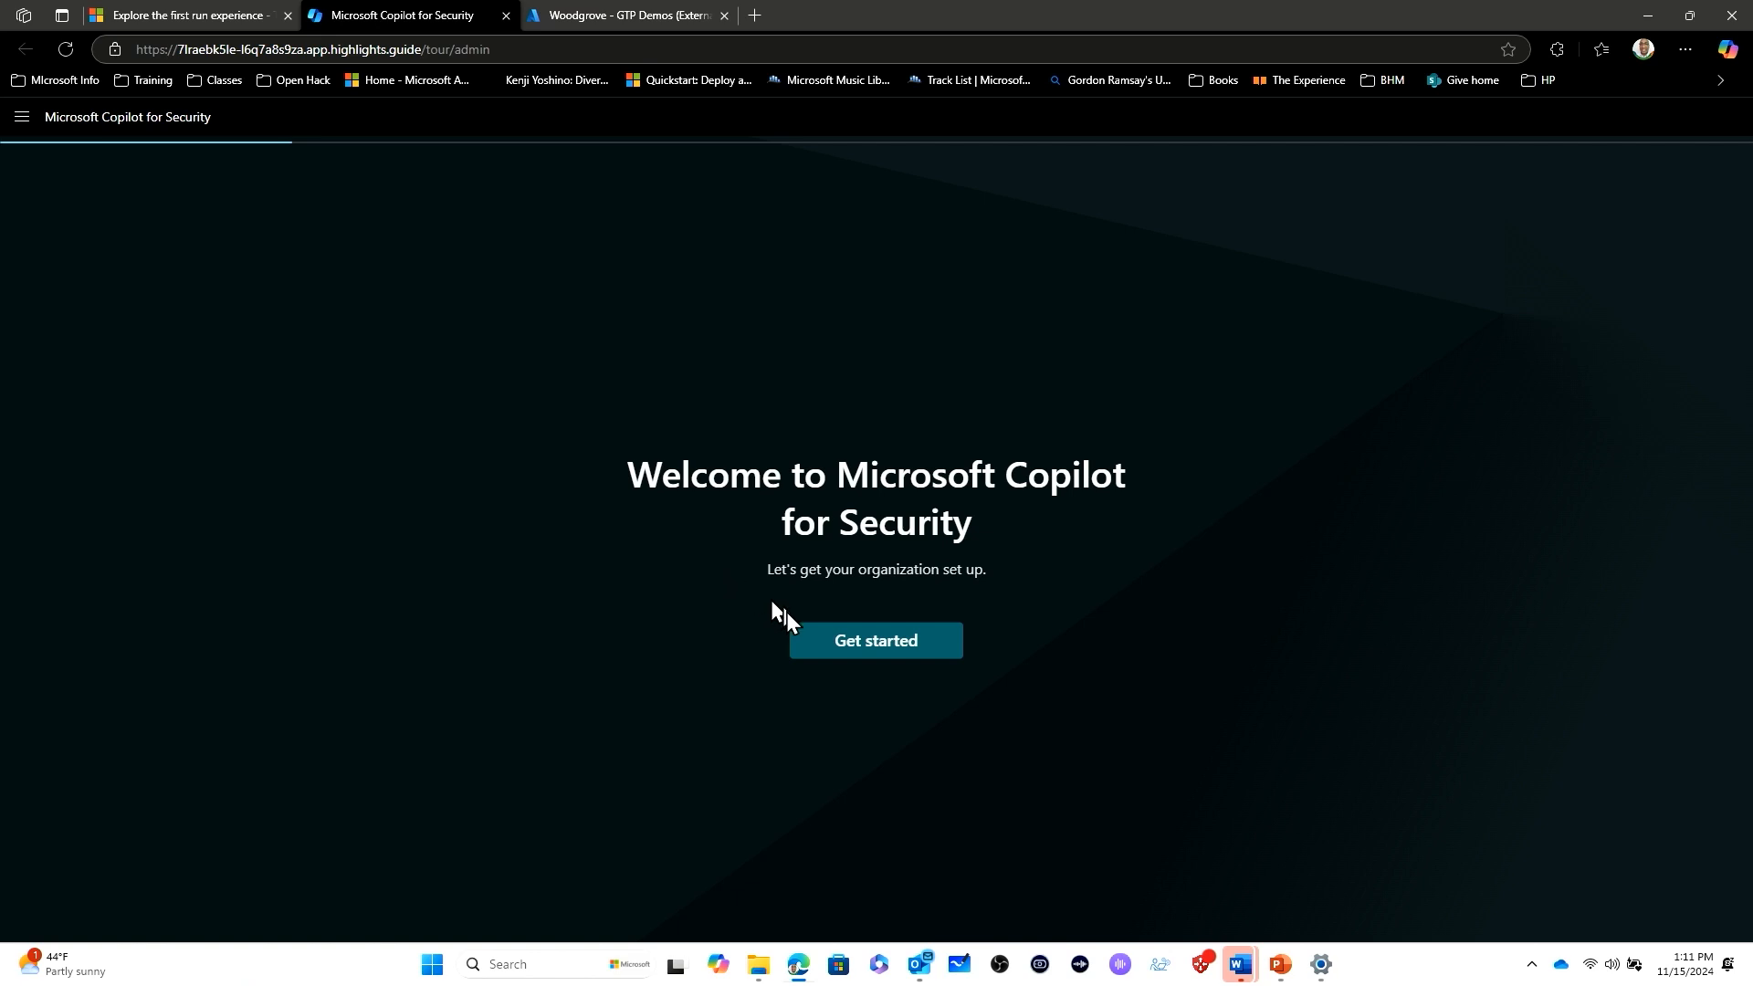
left_click(874, 645)
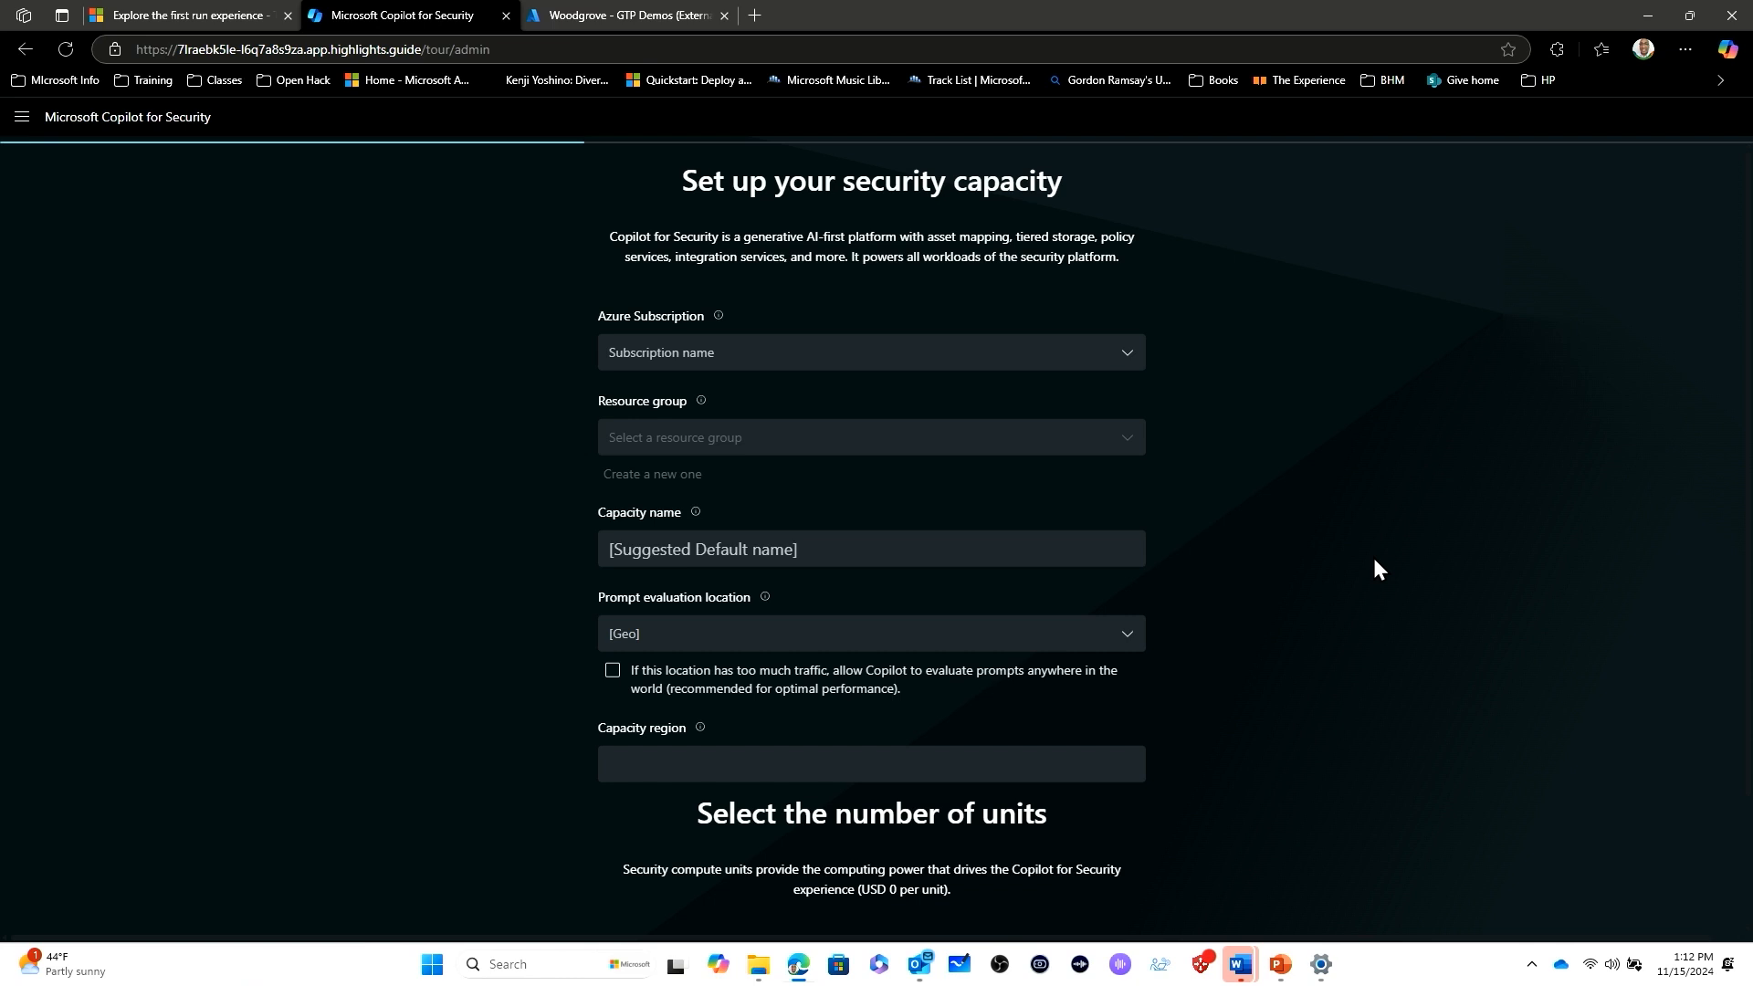
left_click(1128, 365)
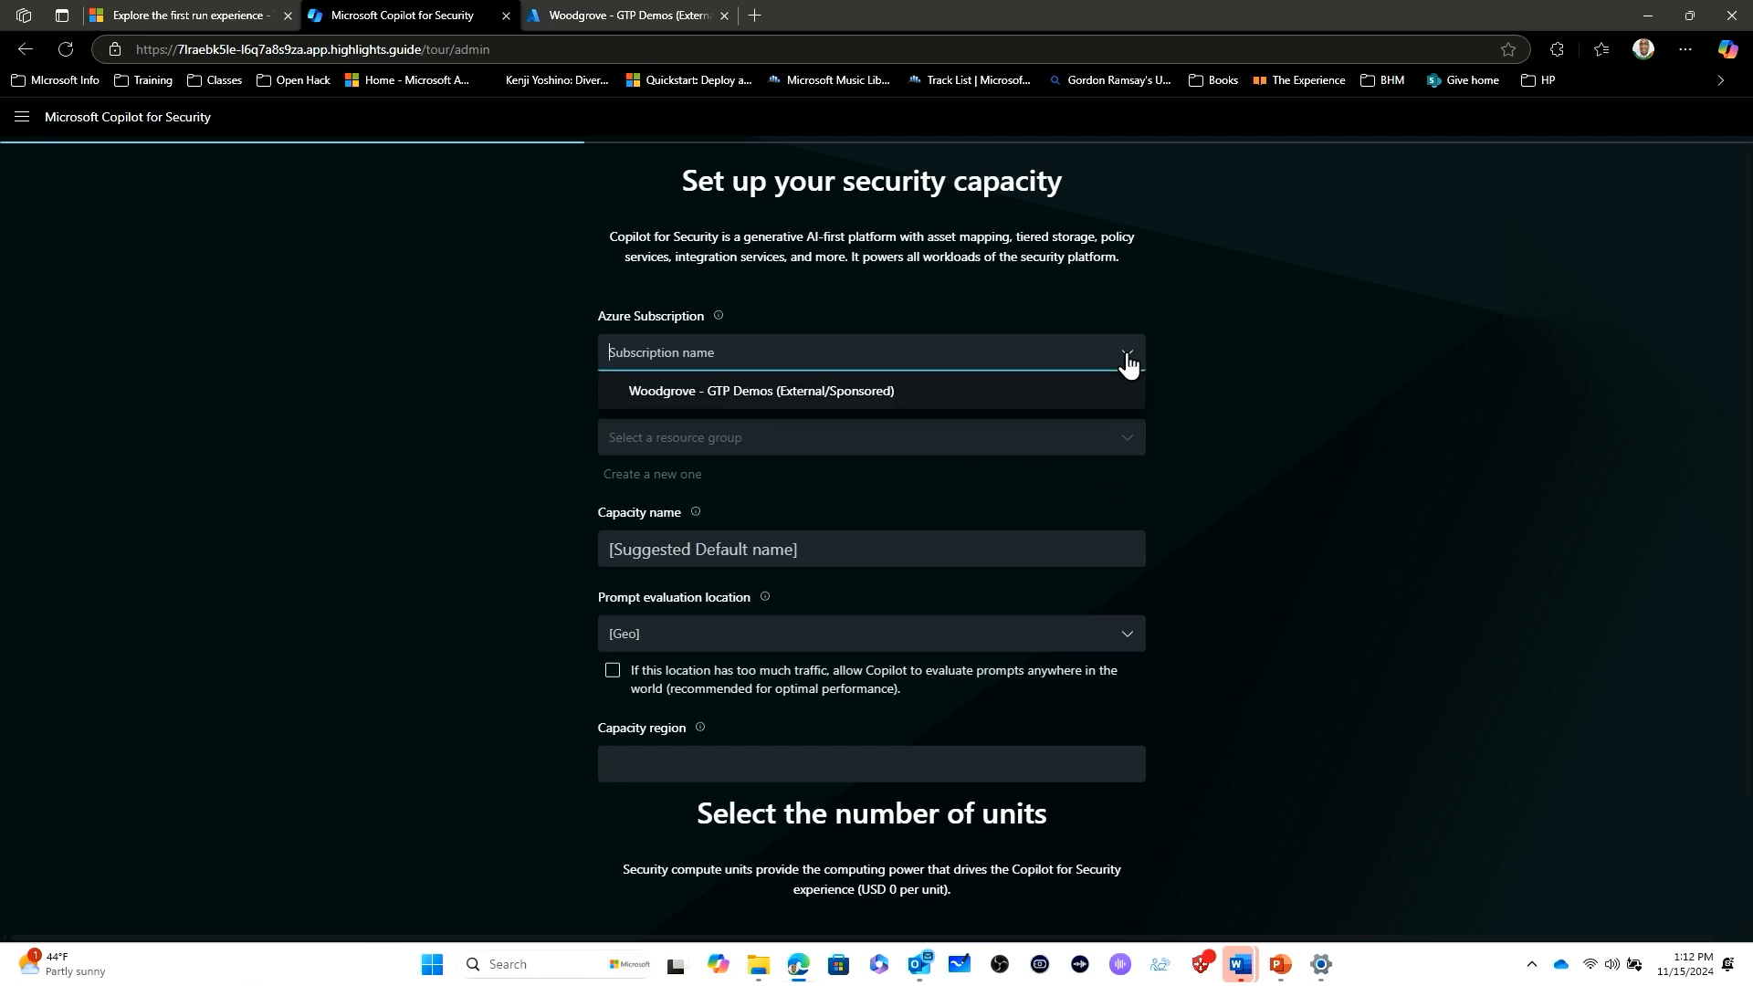
left_click(808, 403)
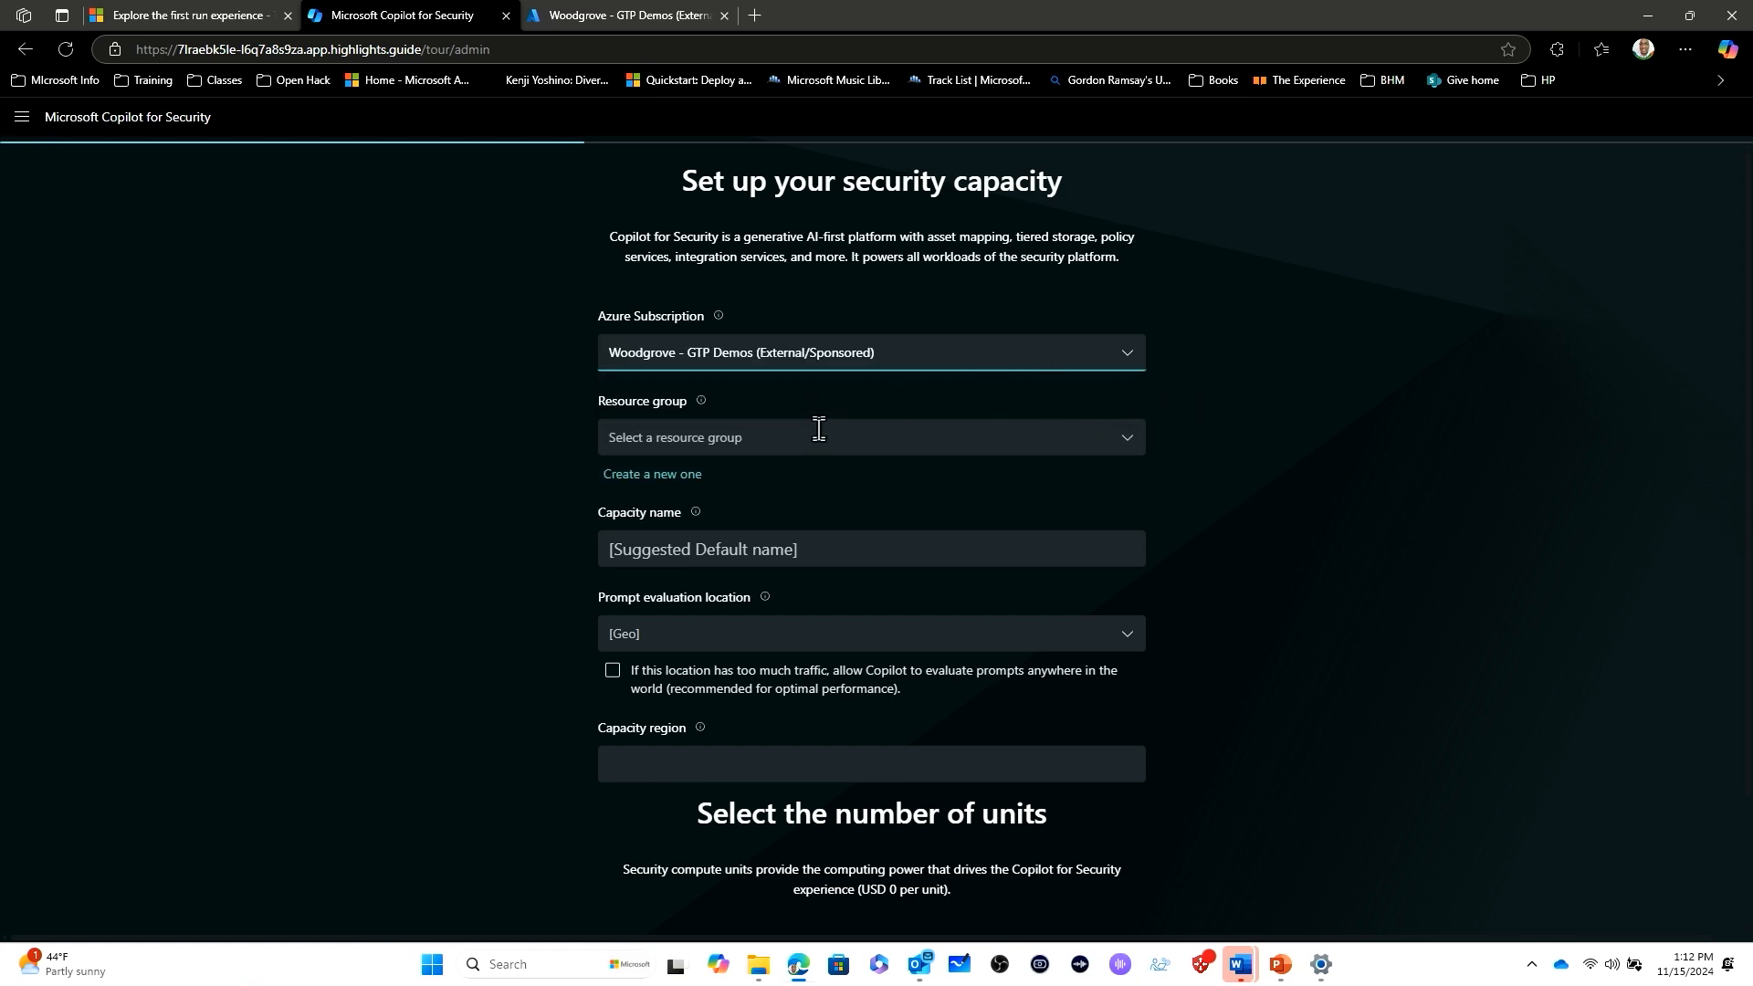
left_click(1114, 440)
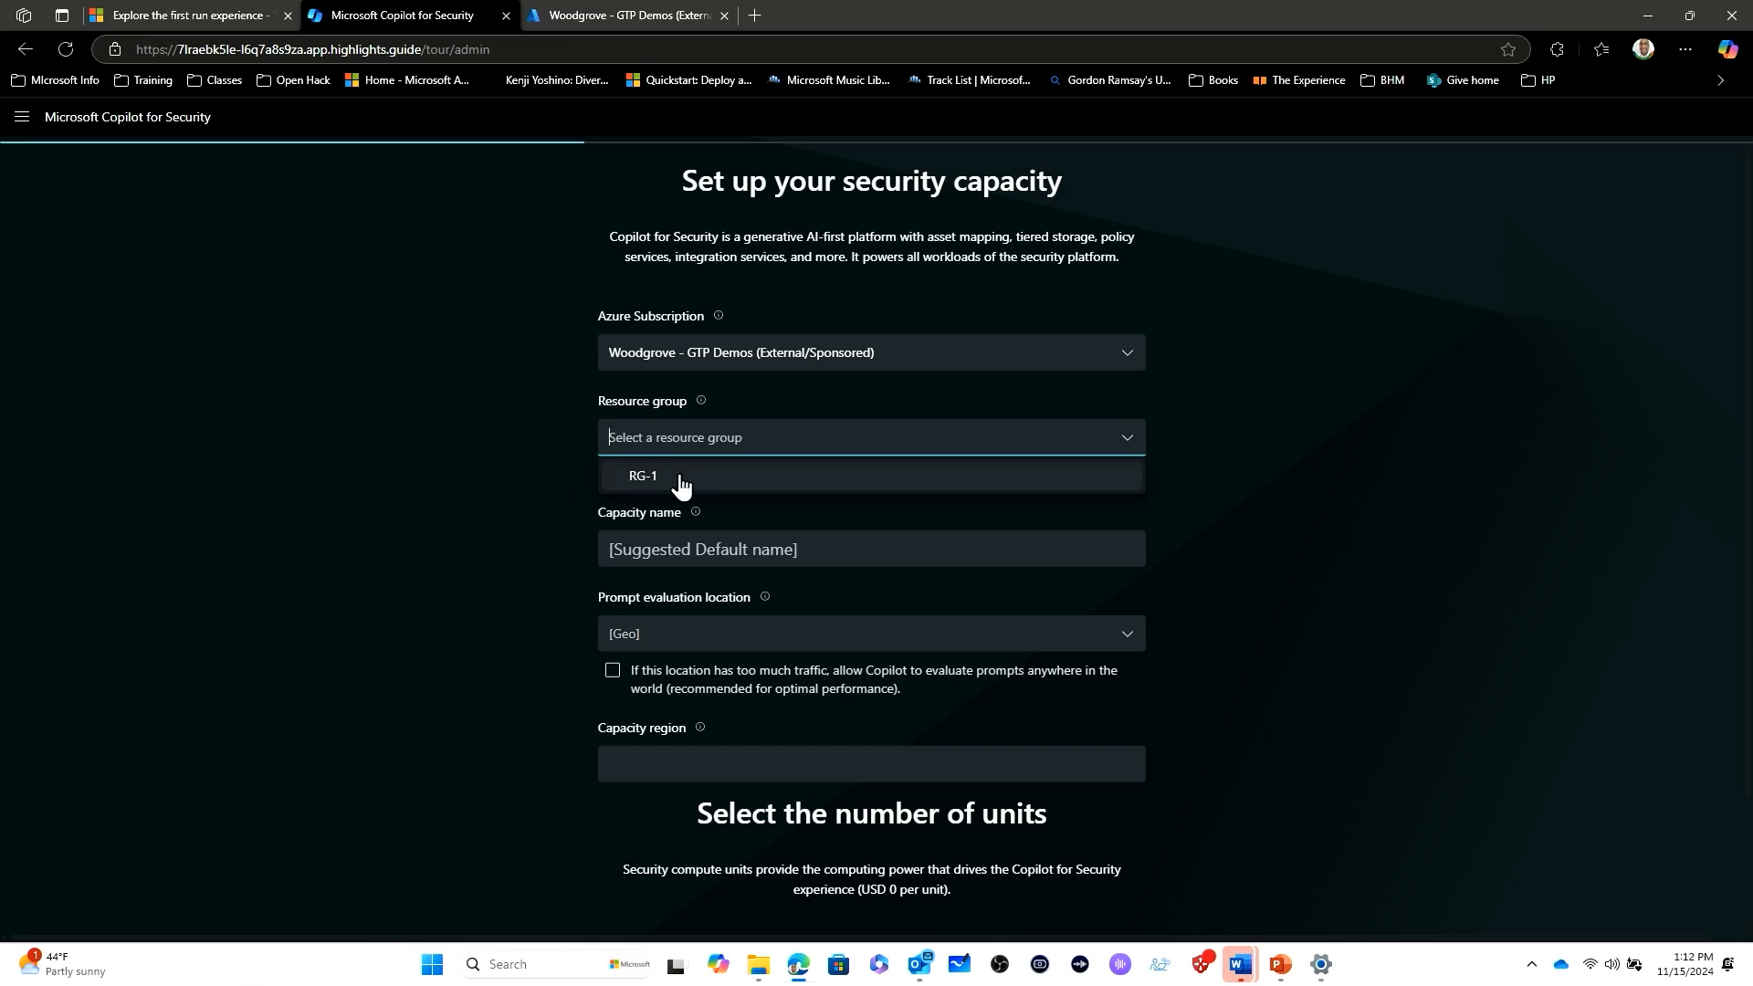
left_click(679, 477)
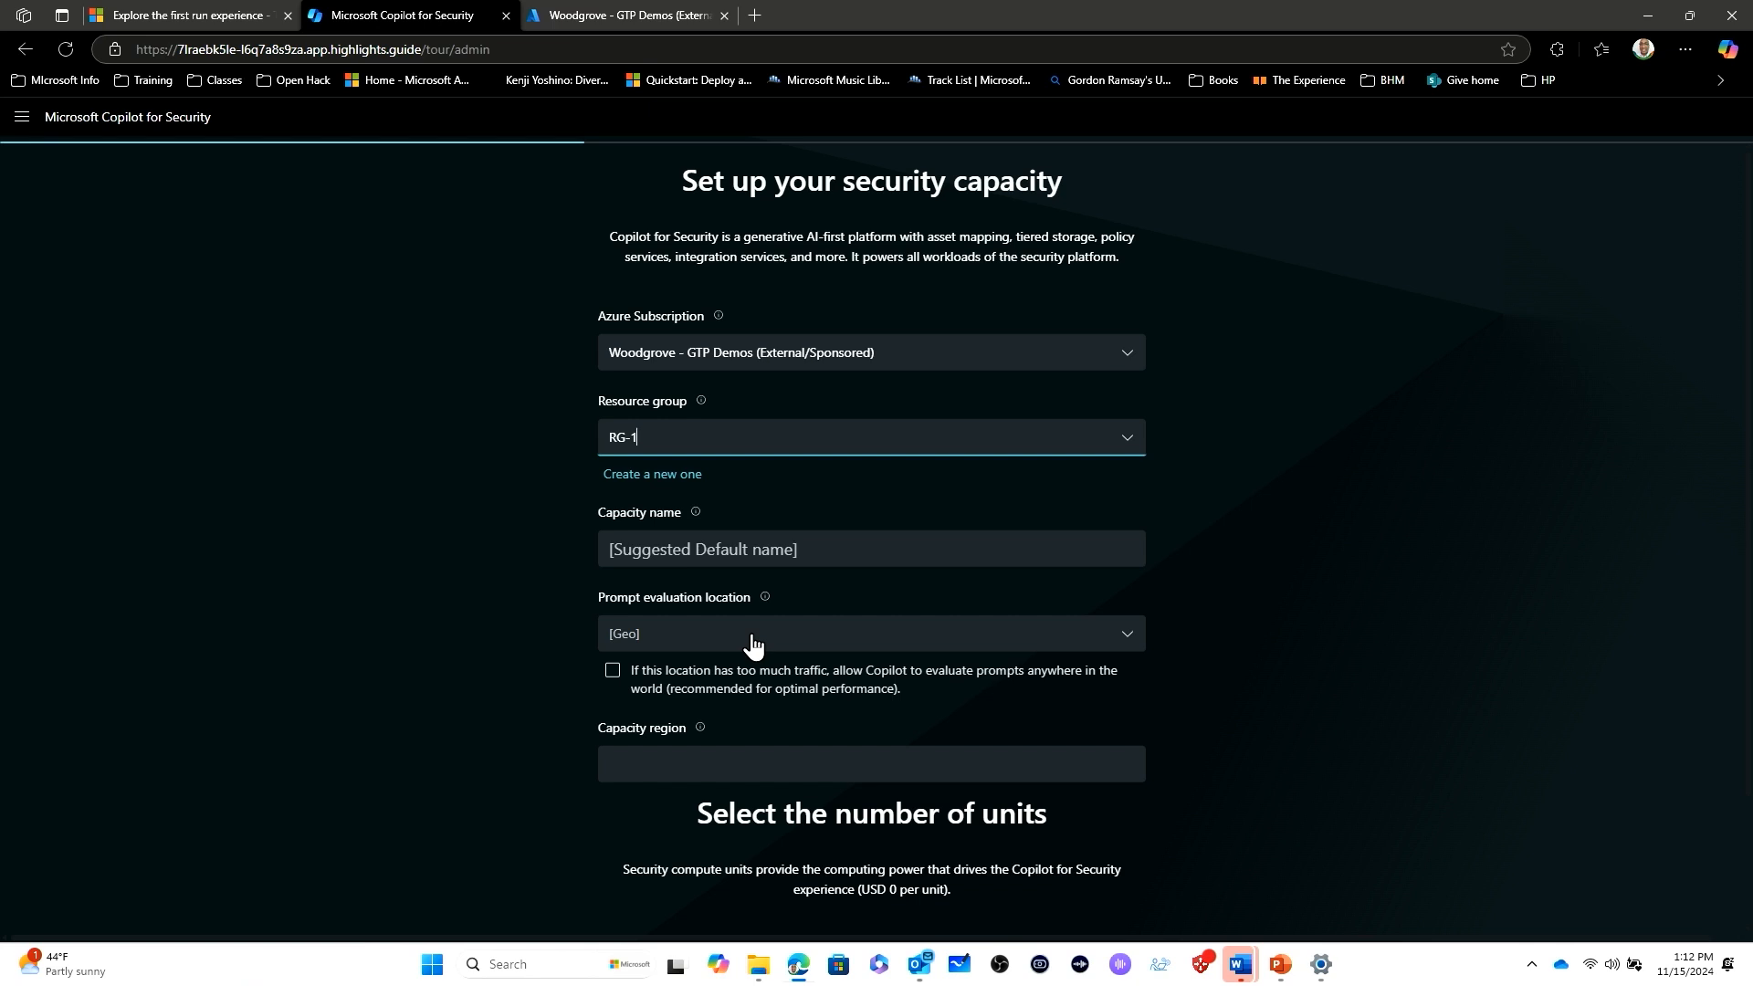
- Set the security capacity's prompt evaluation location to United States and name the capacity copilotcap
left_click(1127, 642)
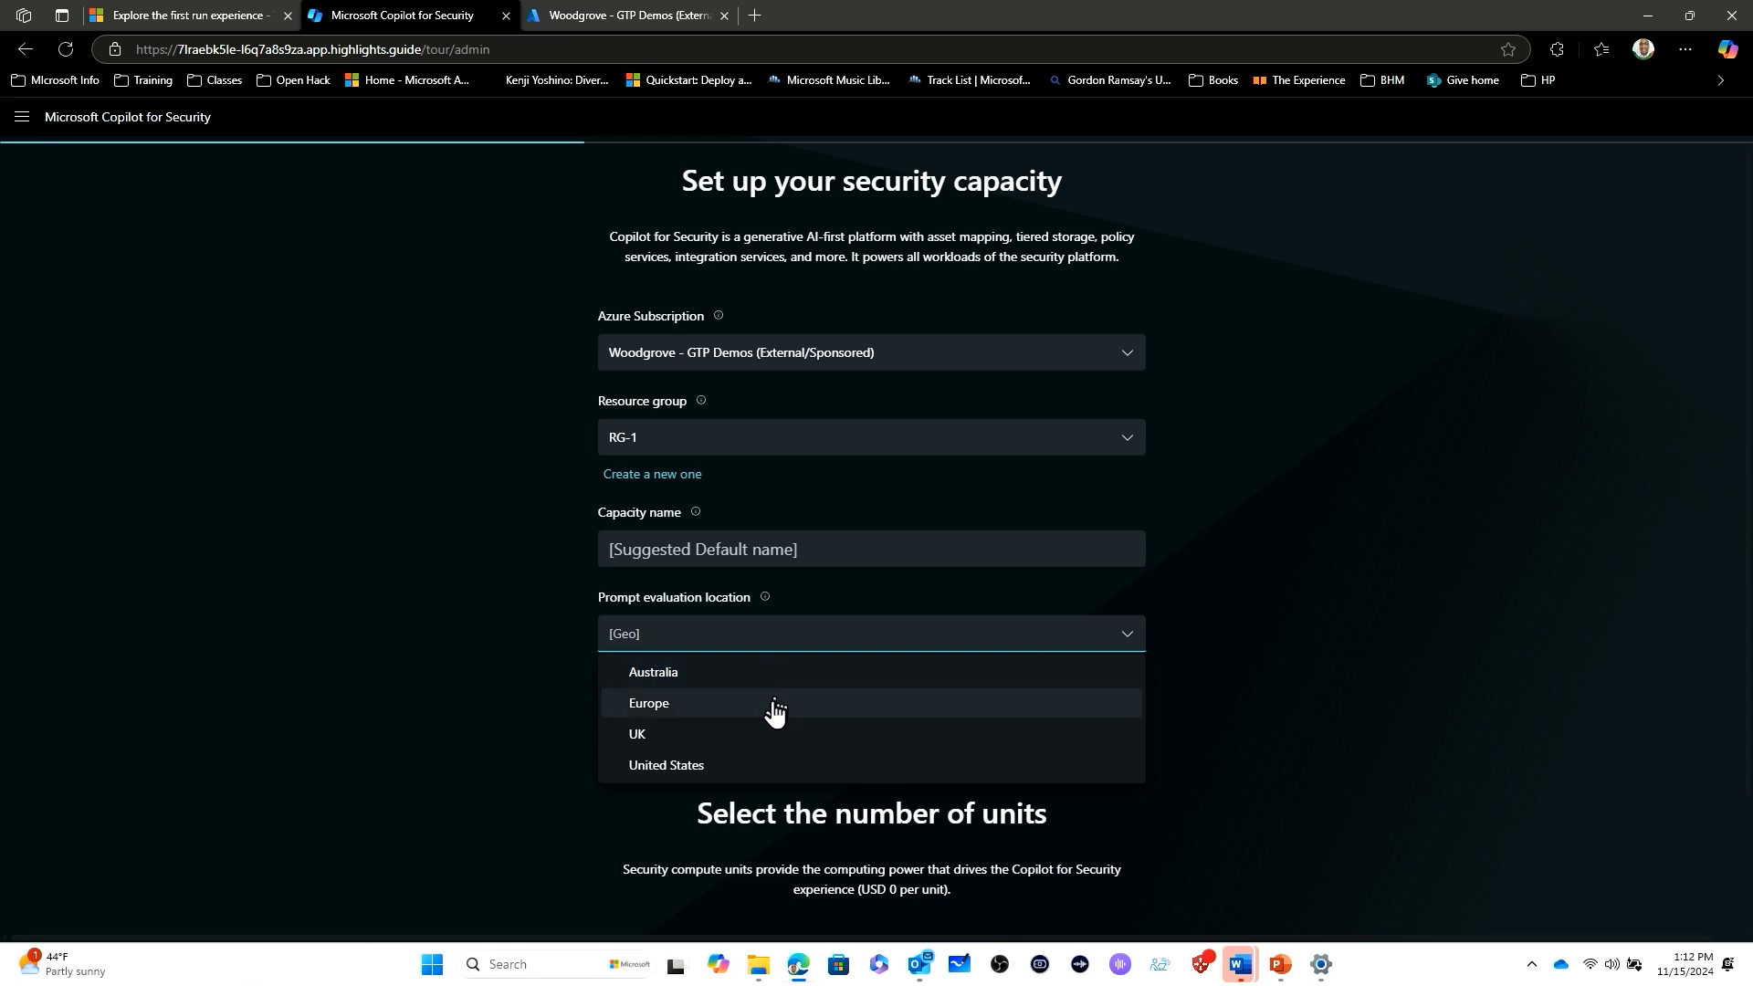
left_click(740, 774)
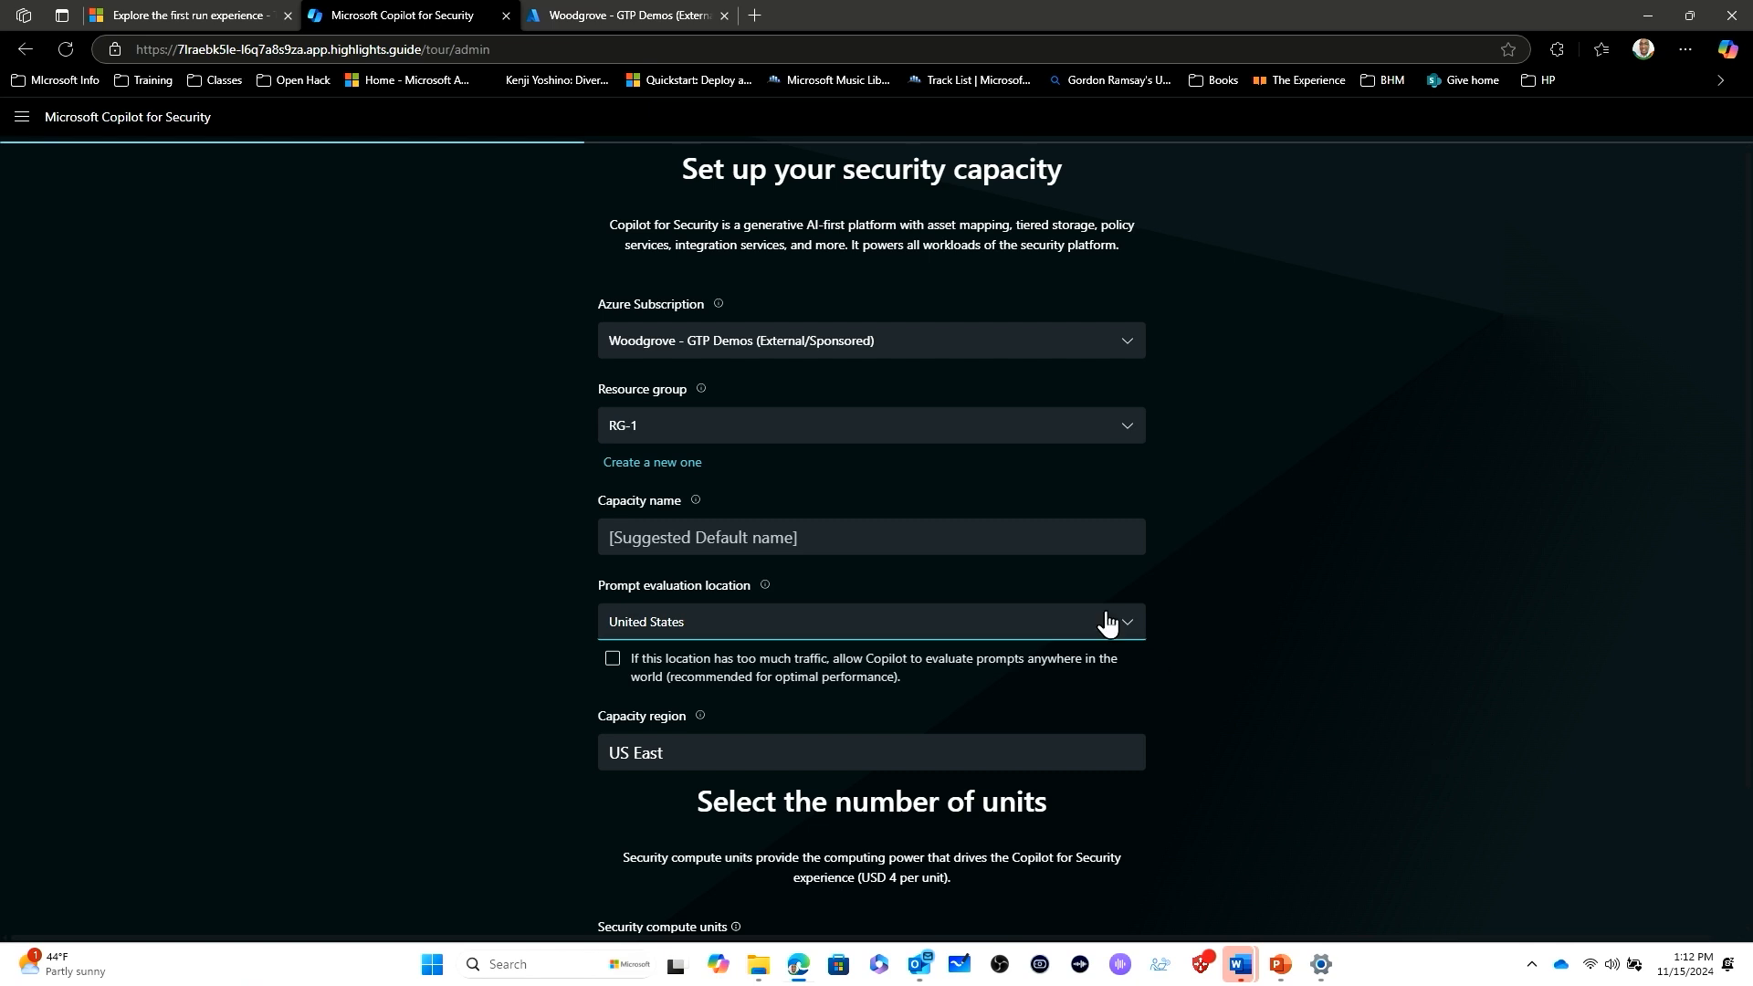
left_click(917, 540)
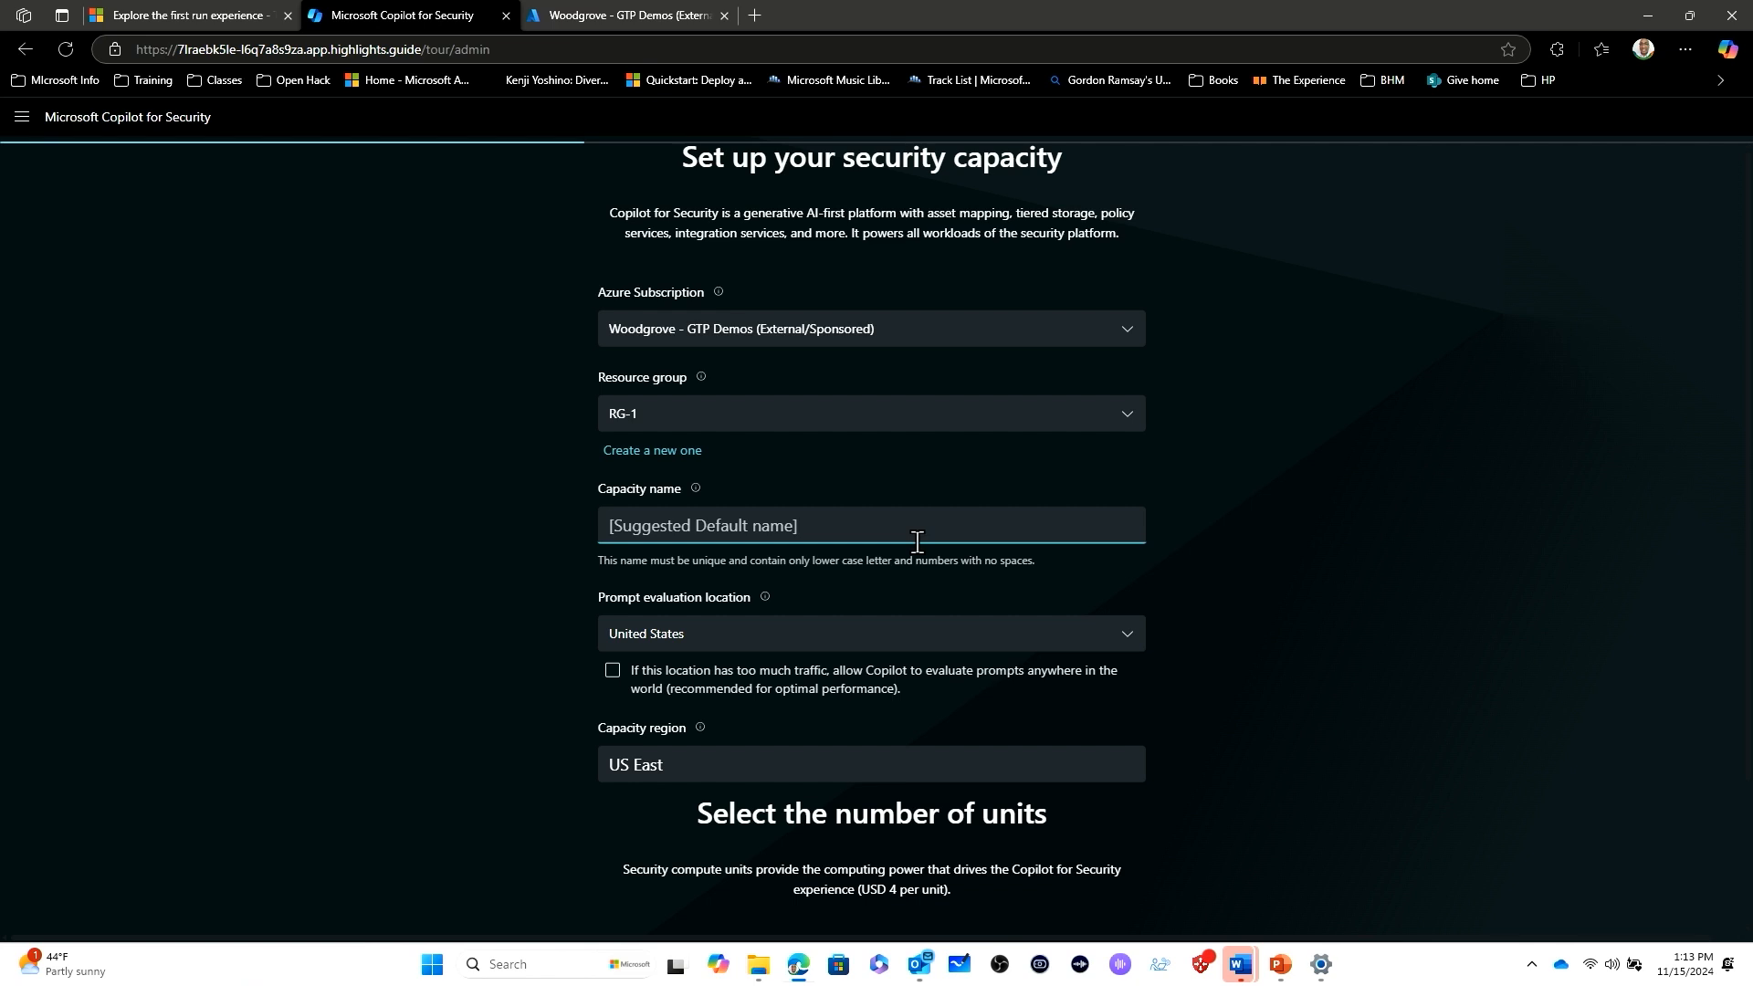
type("copil")
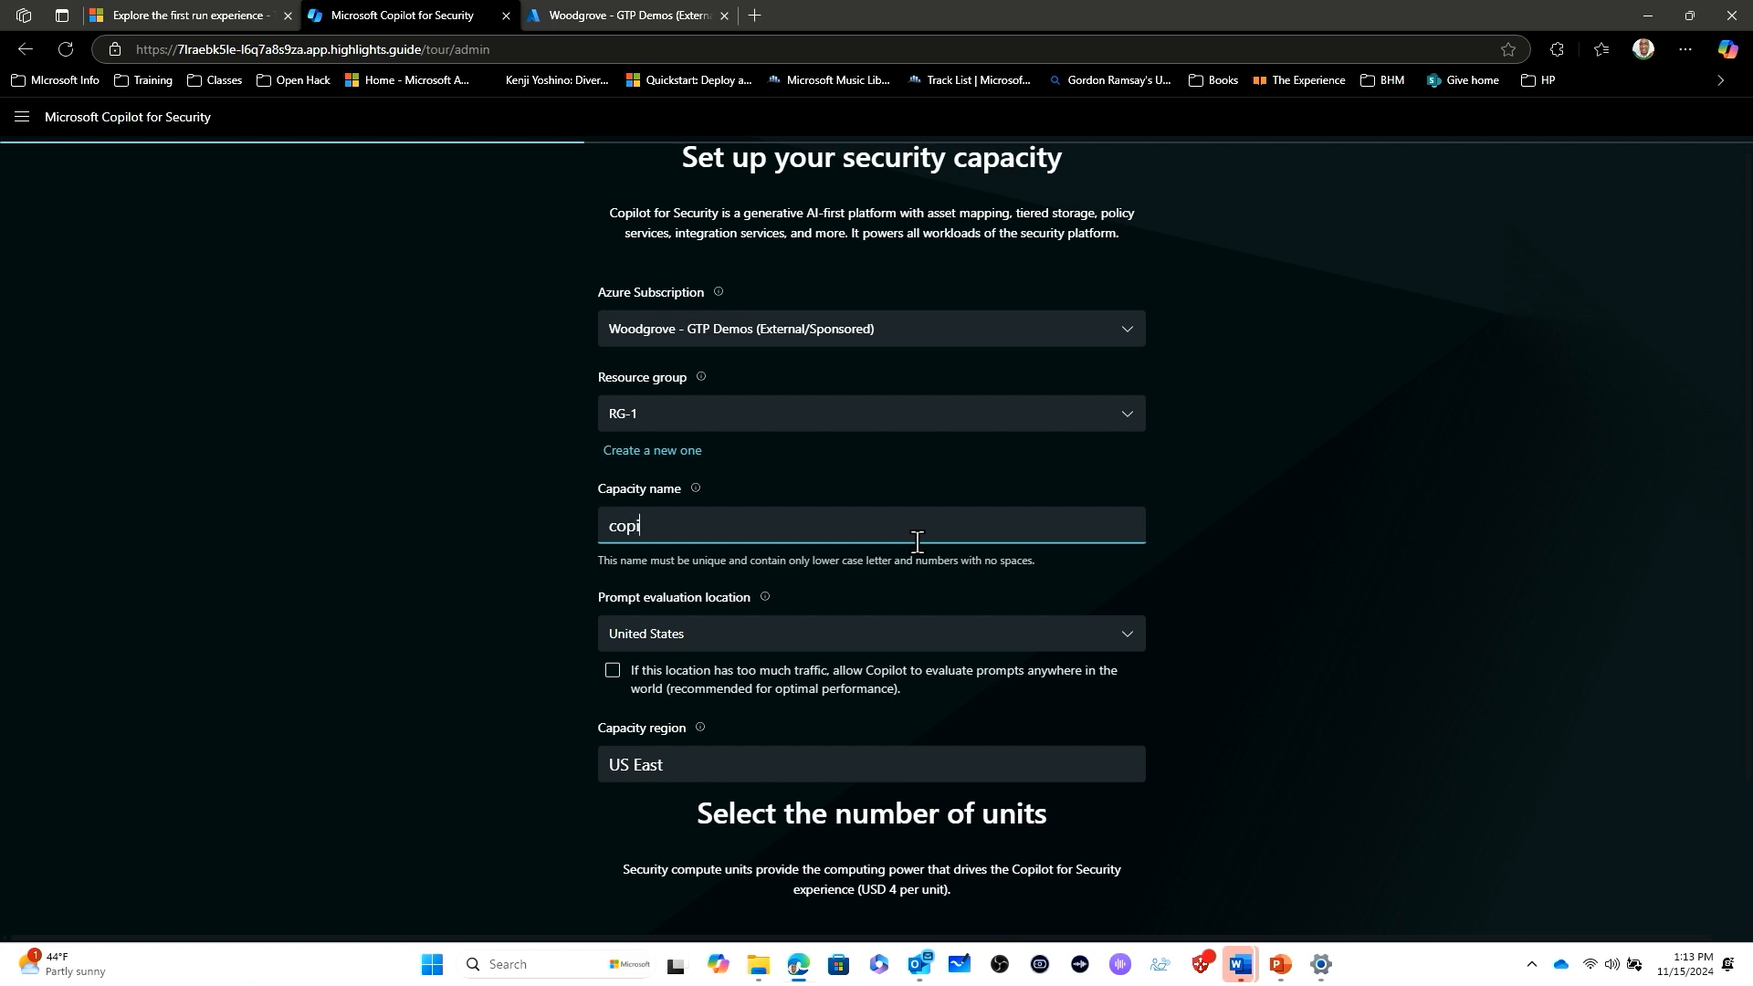
type("otcap")
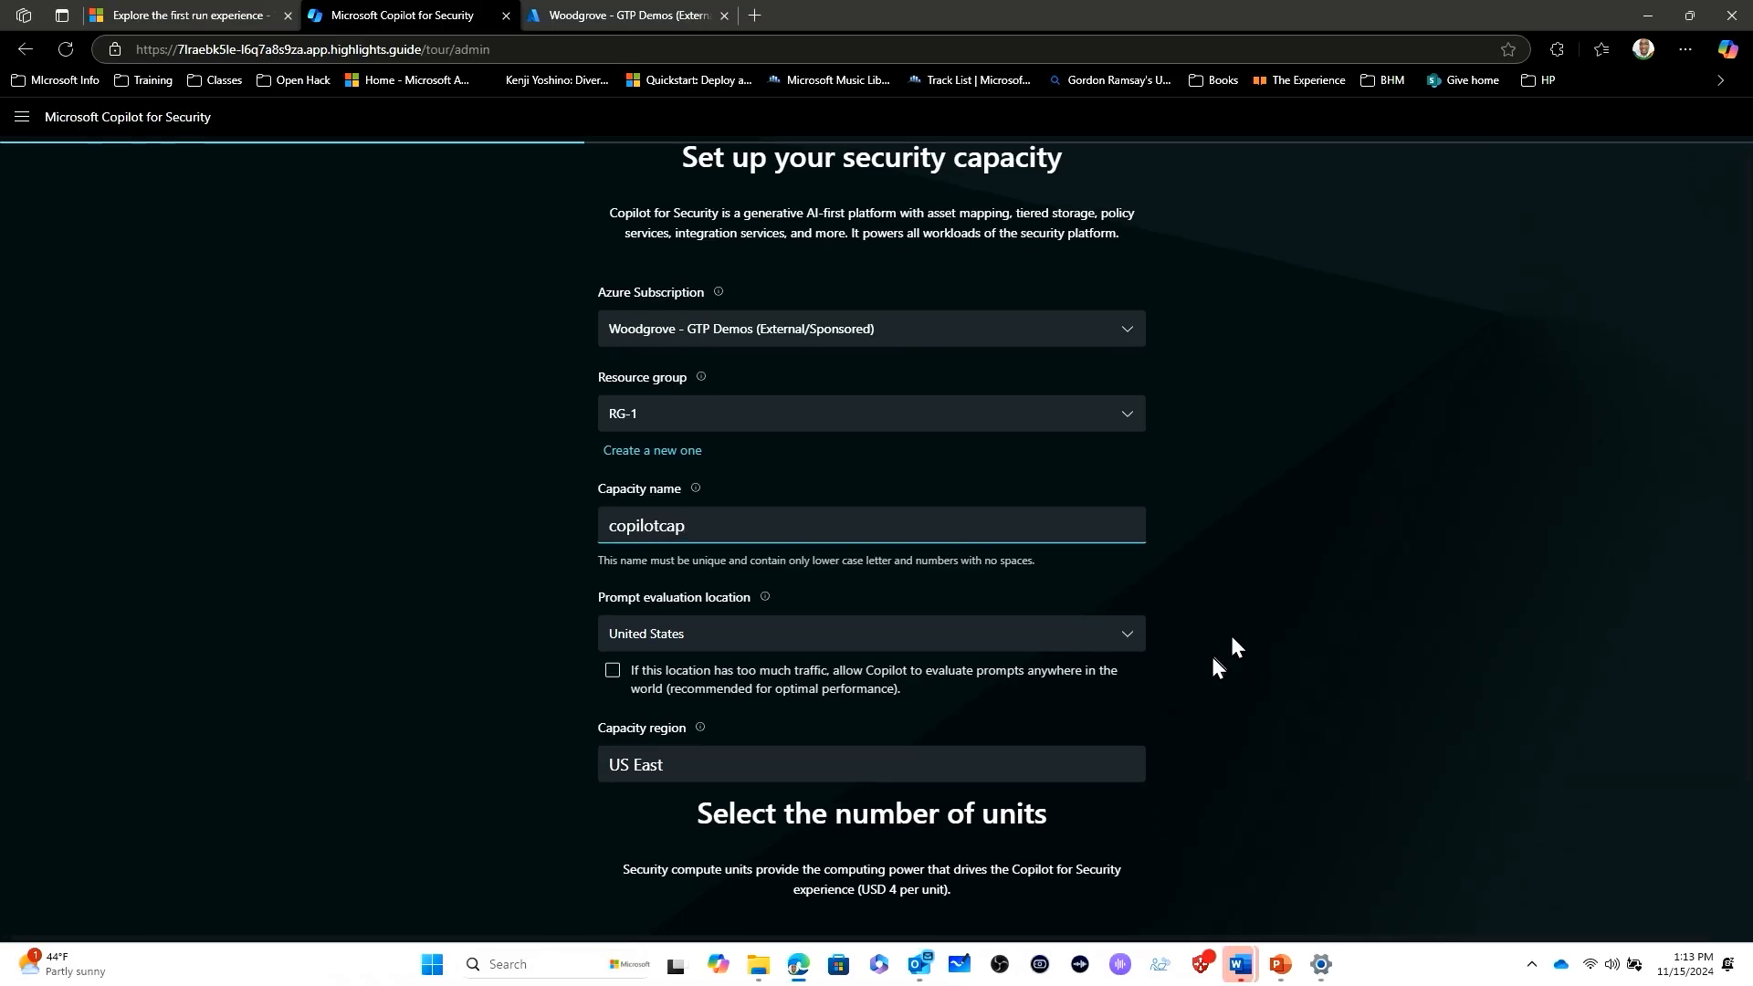
- Try 3 security compute units to compare the estimated monthly cost, and return the number of units to 1
scroll(1315, 661, "down", 2)
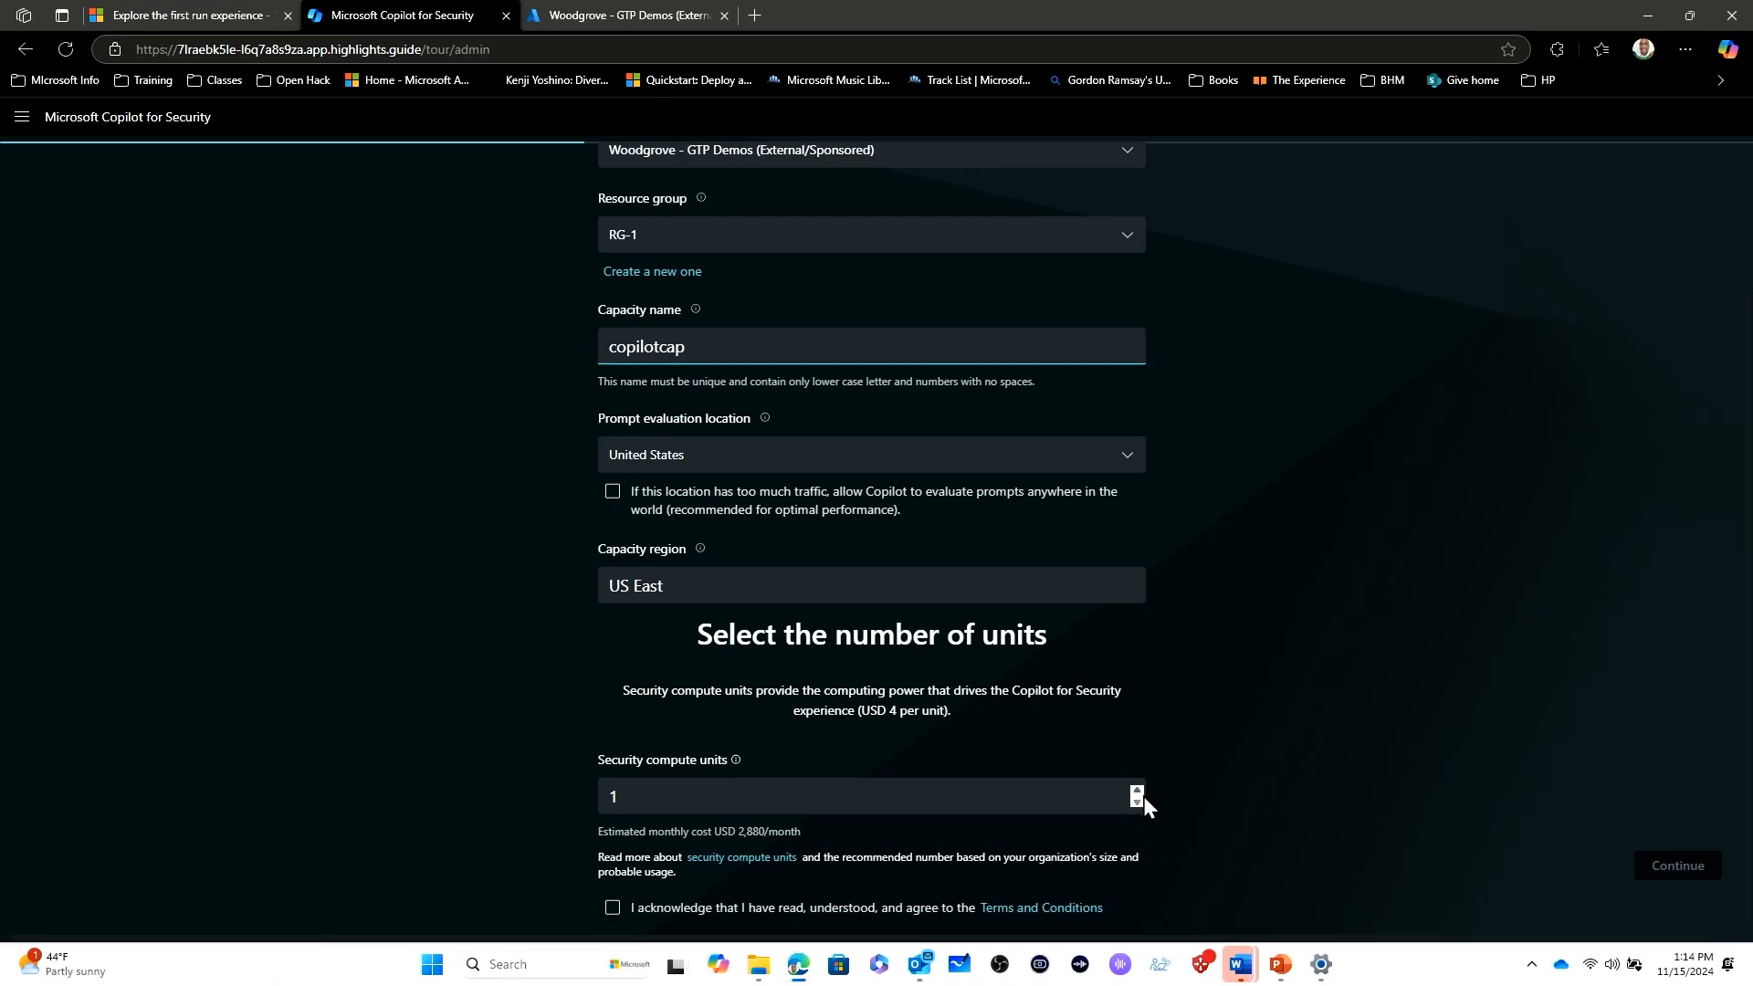
left_click(1138, 791)
left_click(1138, 791)
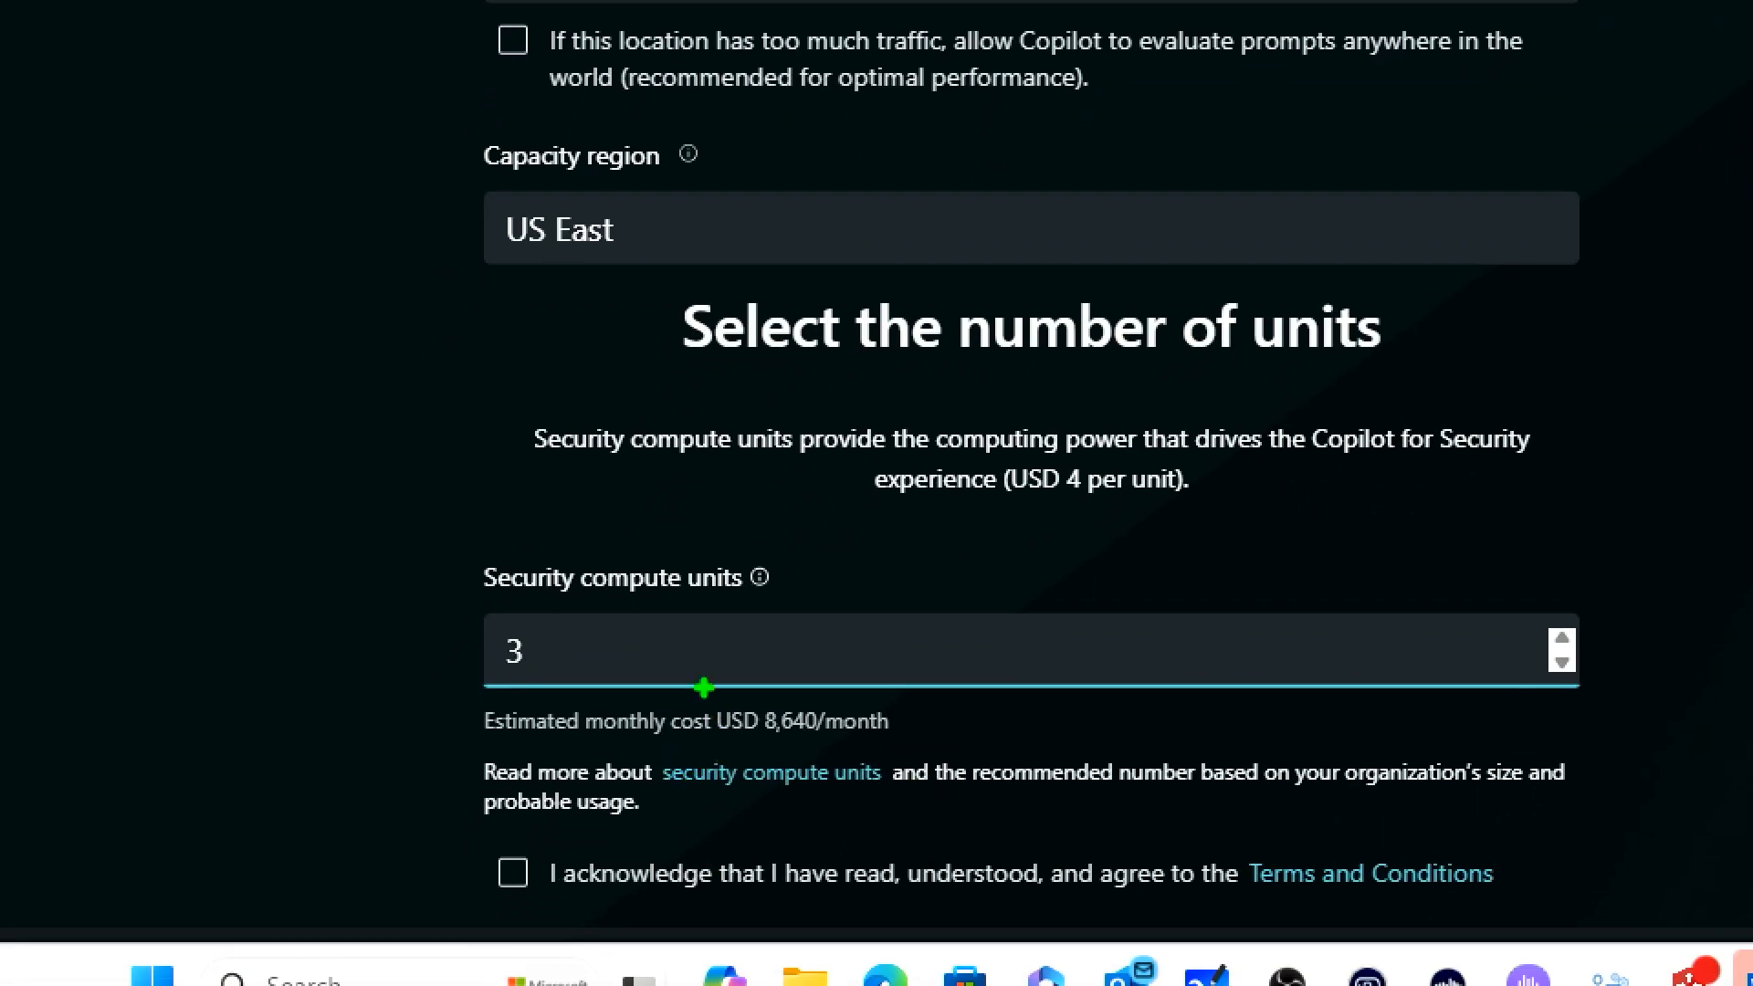
mouse_move(703, 686)
left_mouse_down()
mouse_move(805, 748)
mouse_move(928, 767)
left_mouse_up()
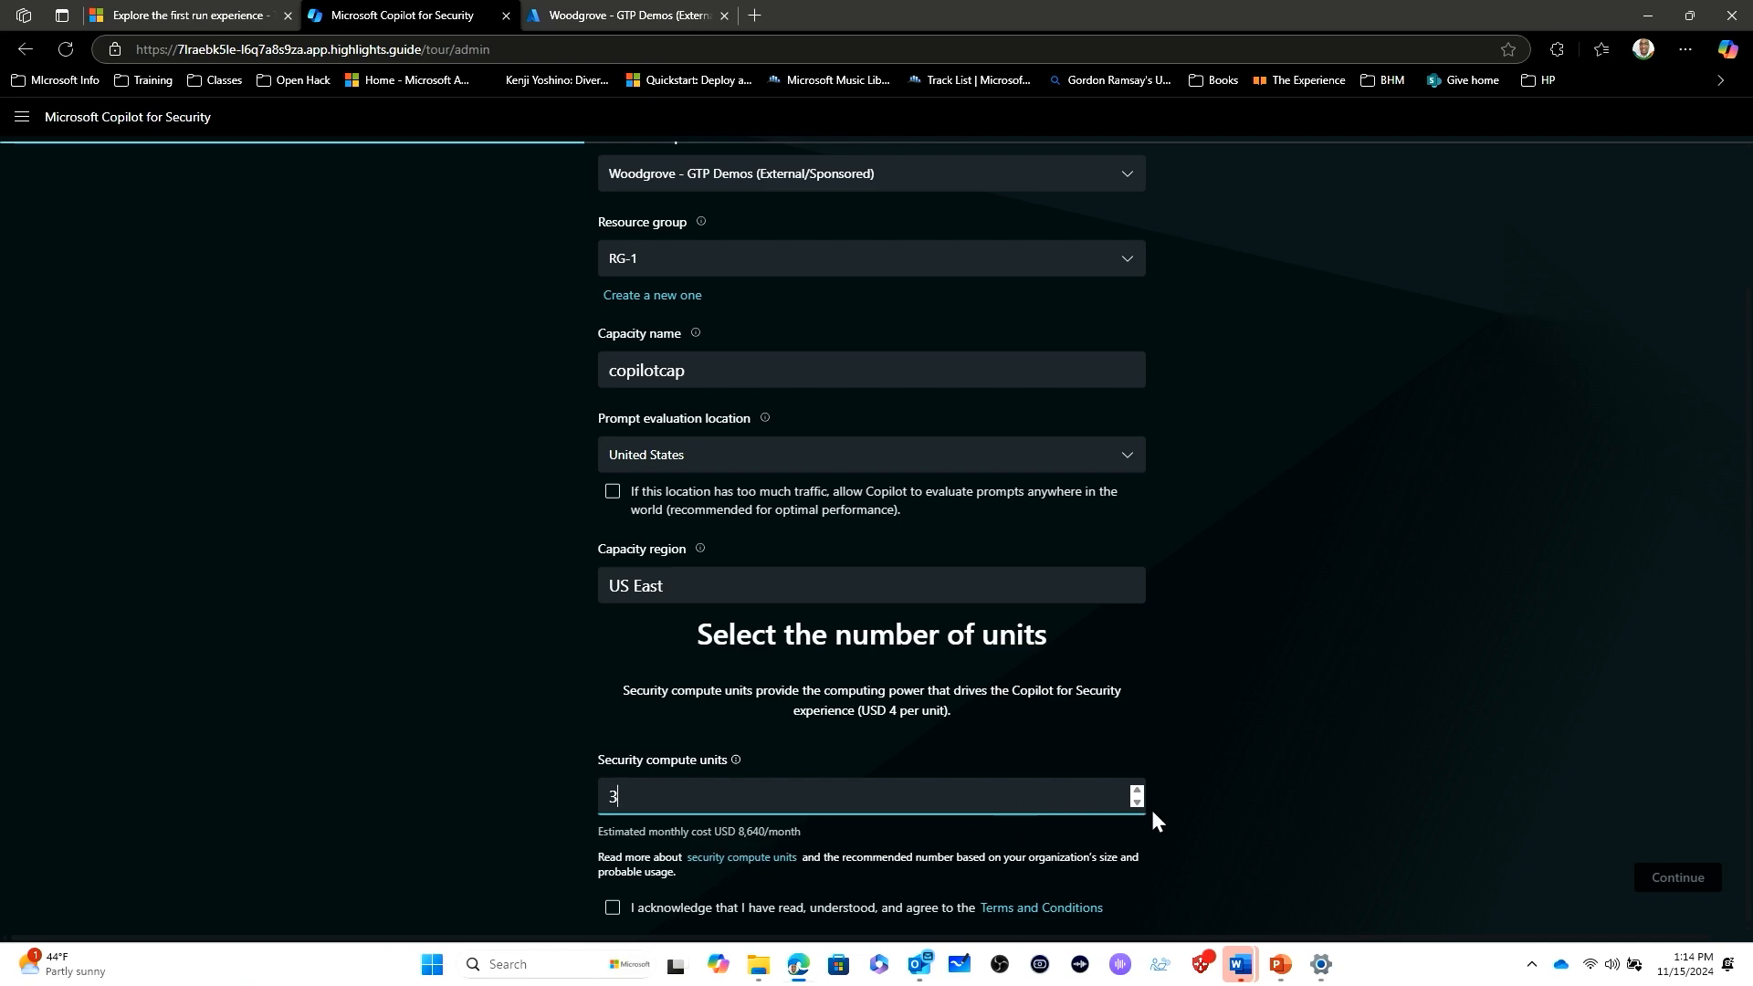
left_click(1137, 803)
left_click(1137, 802)
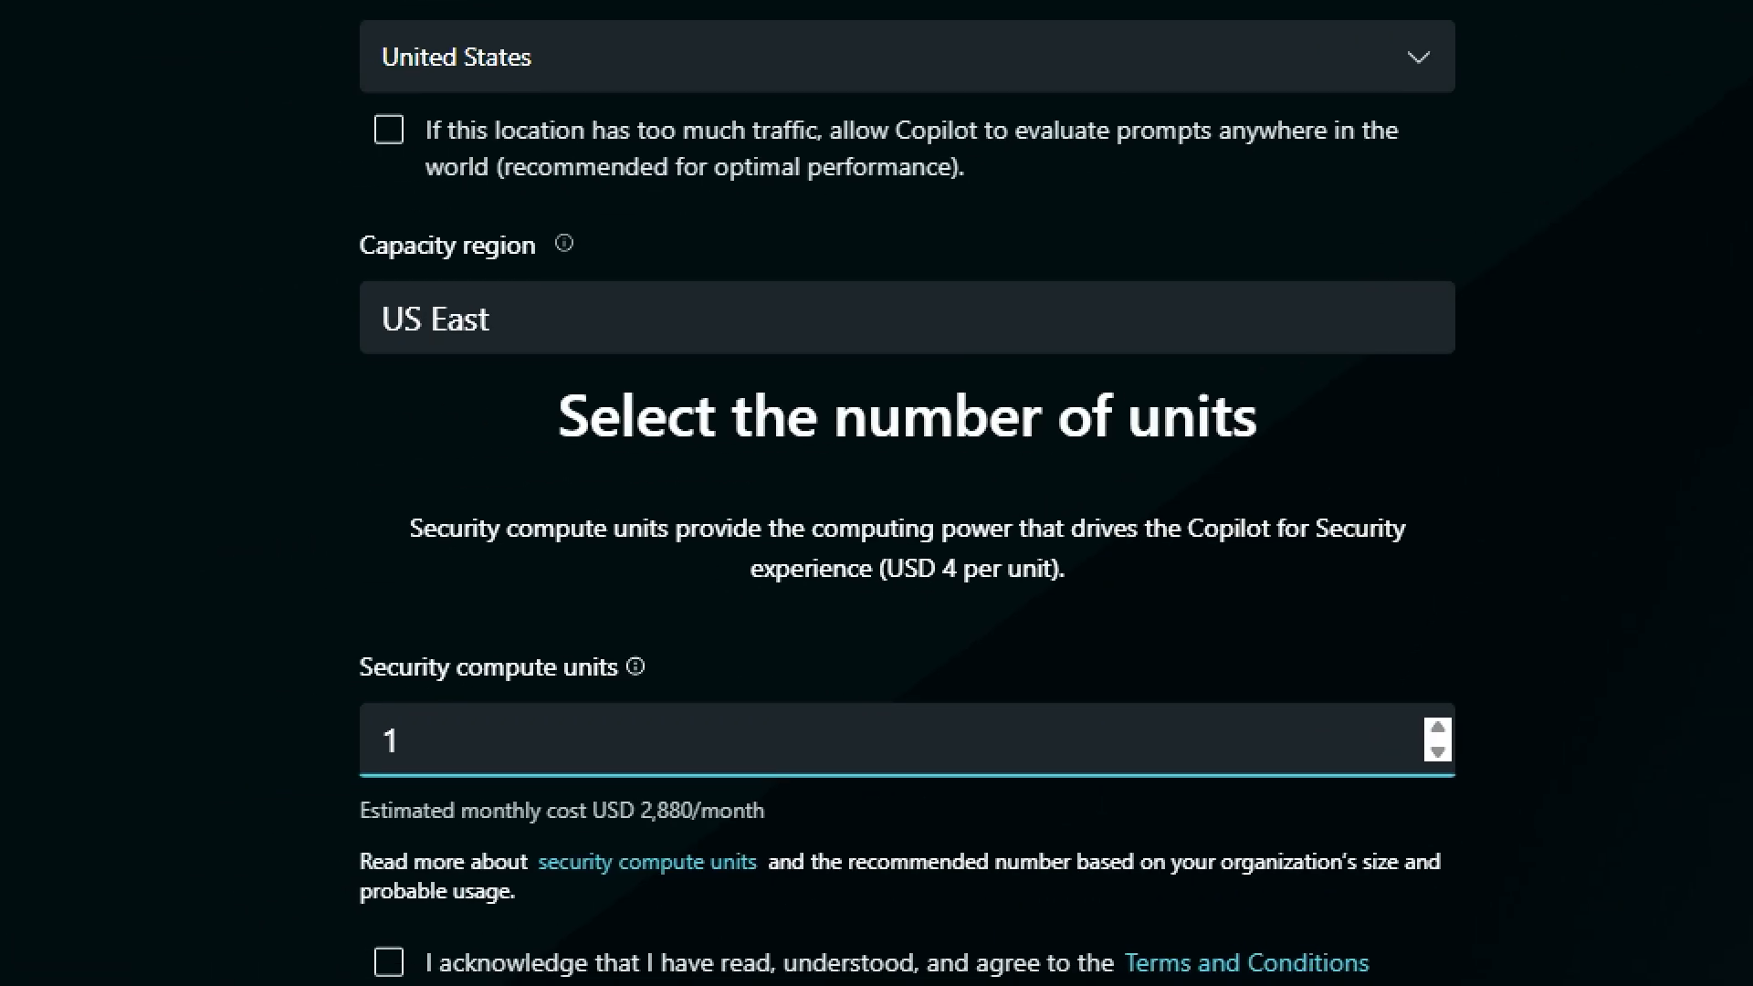
left_click(606, 861)
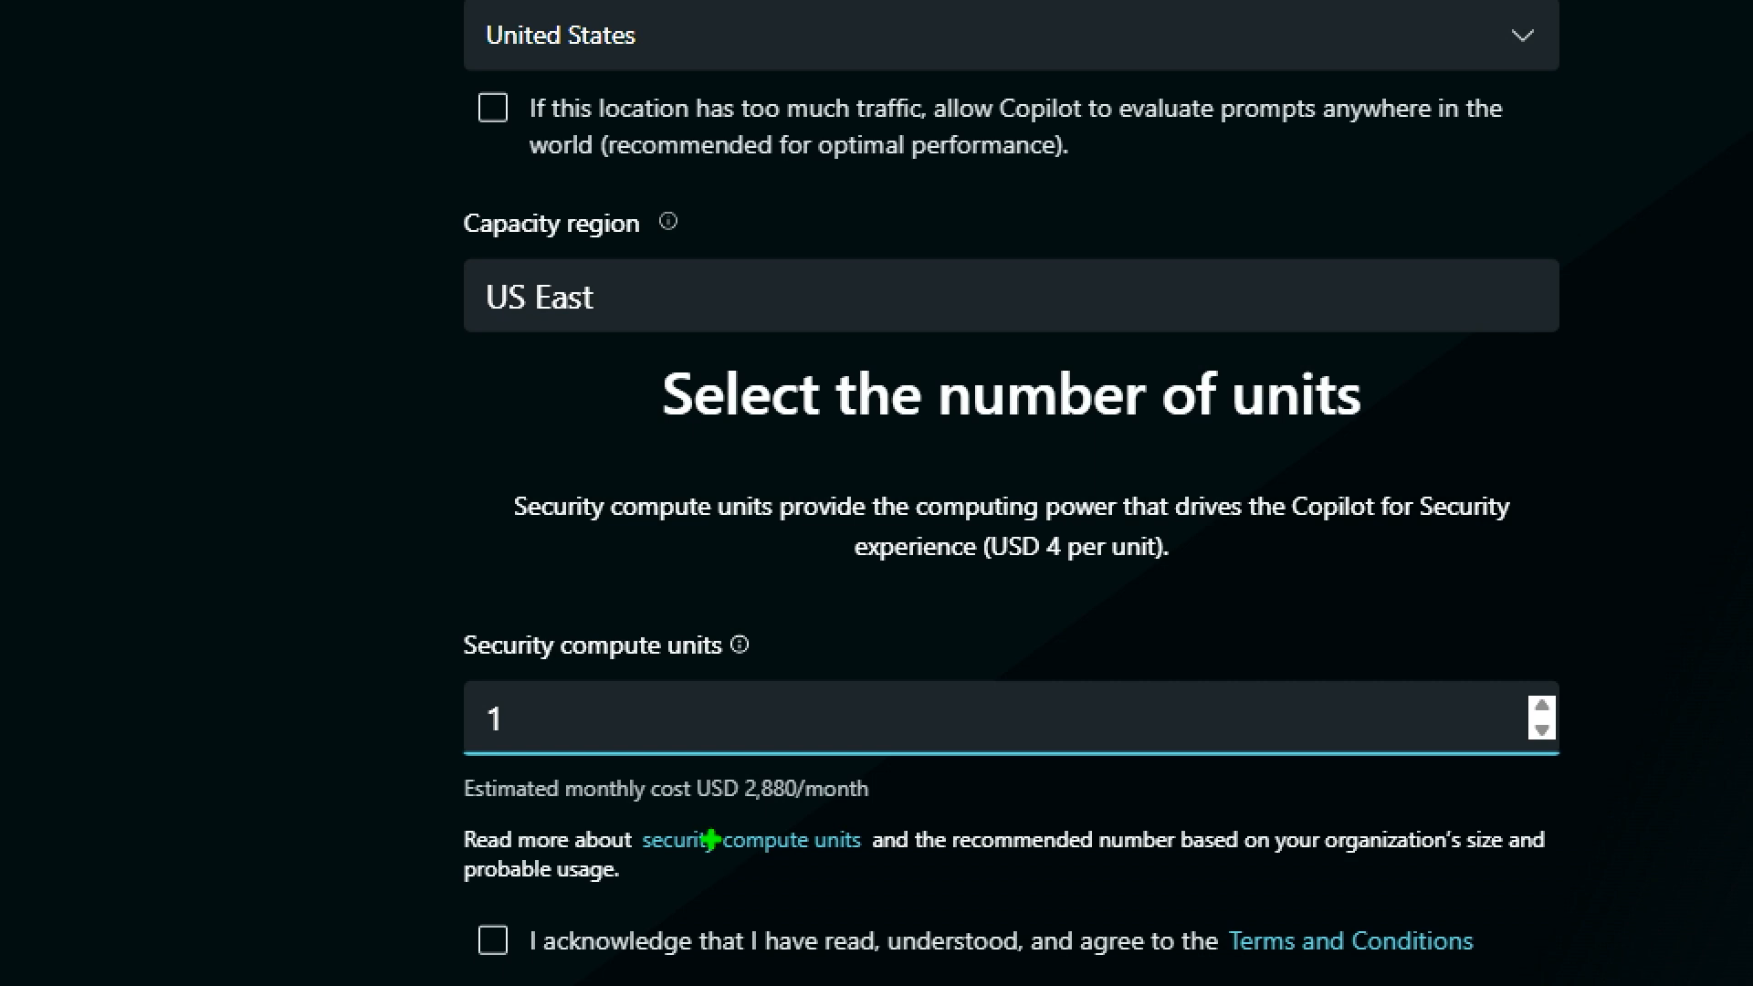
key("p")
mouse_move(592, 774)
left_mouse_down()
mouse_move(592, 829)
mouse_move(855, 847)
left_mouse_up()
key("g")
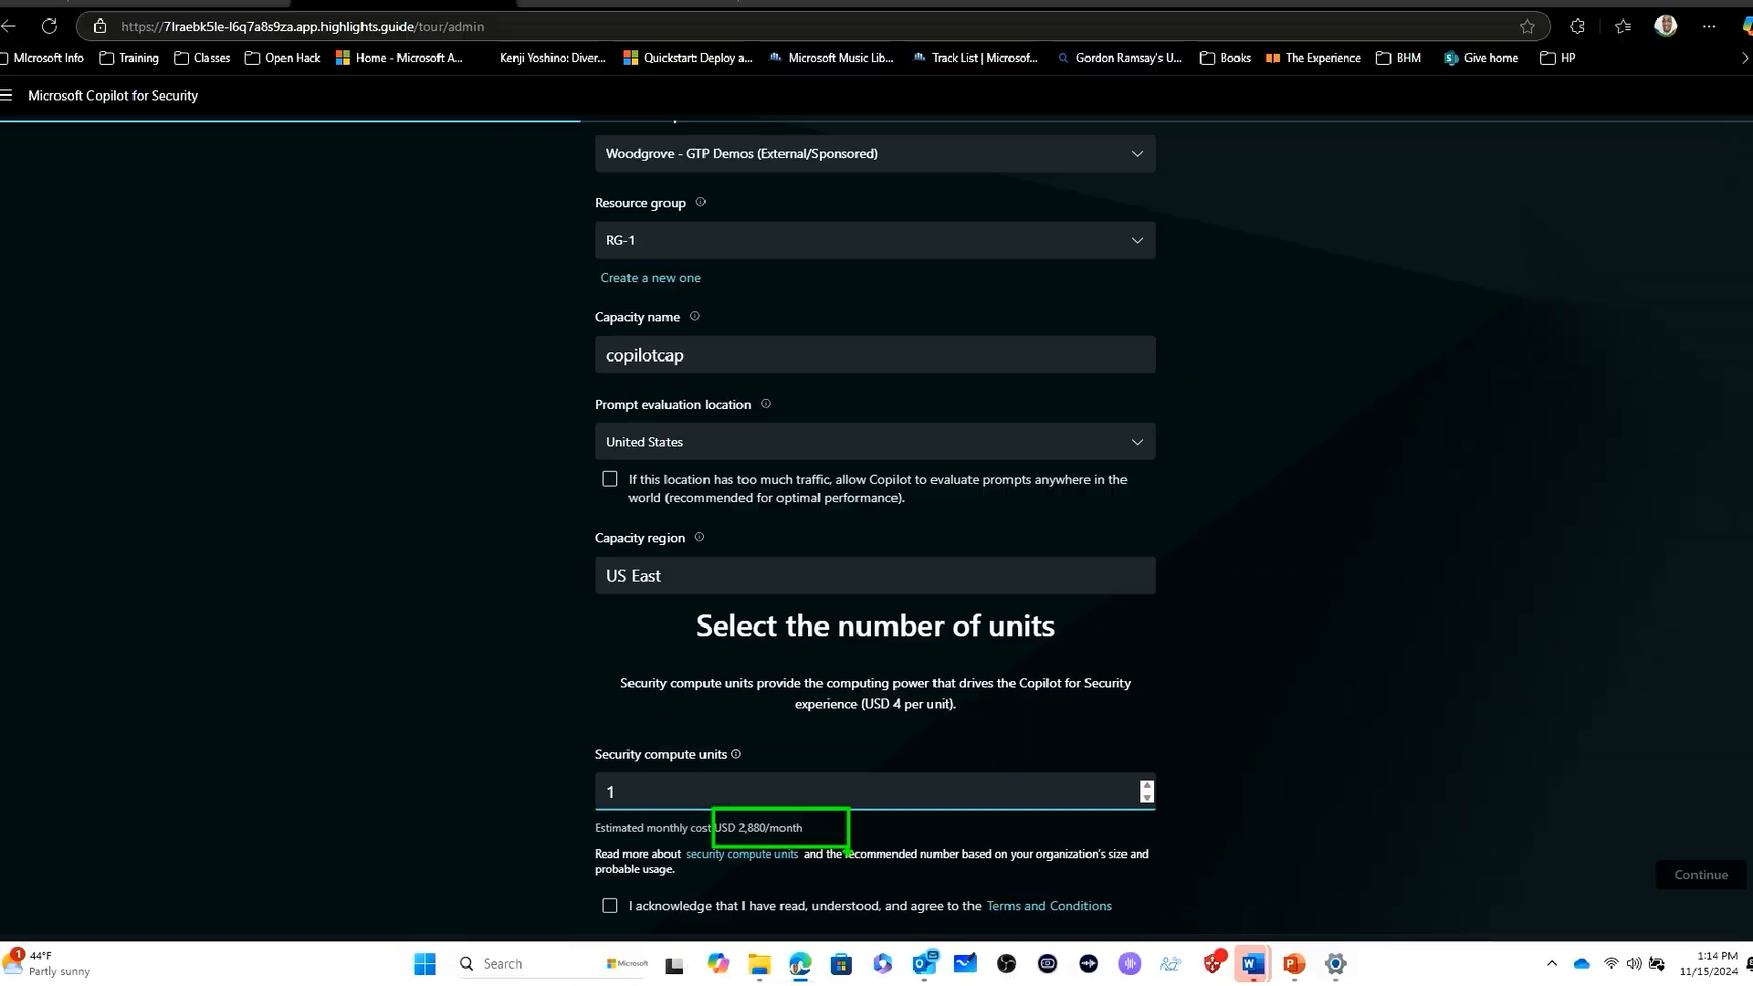
- Agree to the Terms and Conditions for the security capacity and continue past the customer data storage location
left_click(493, 940)
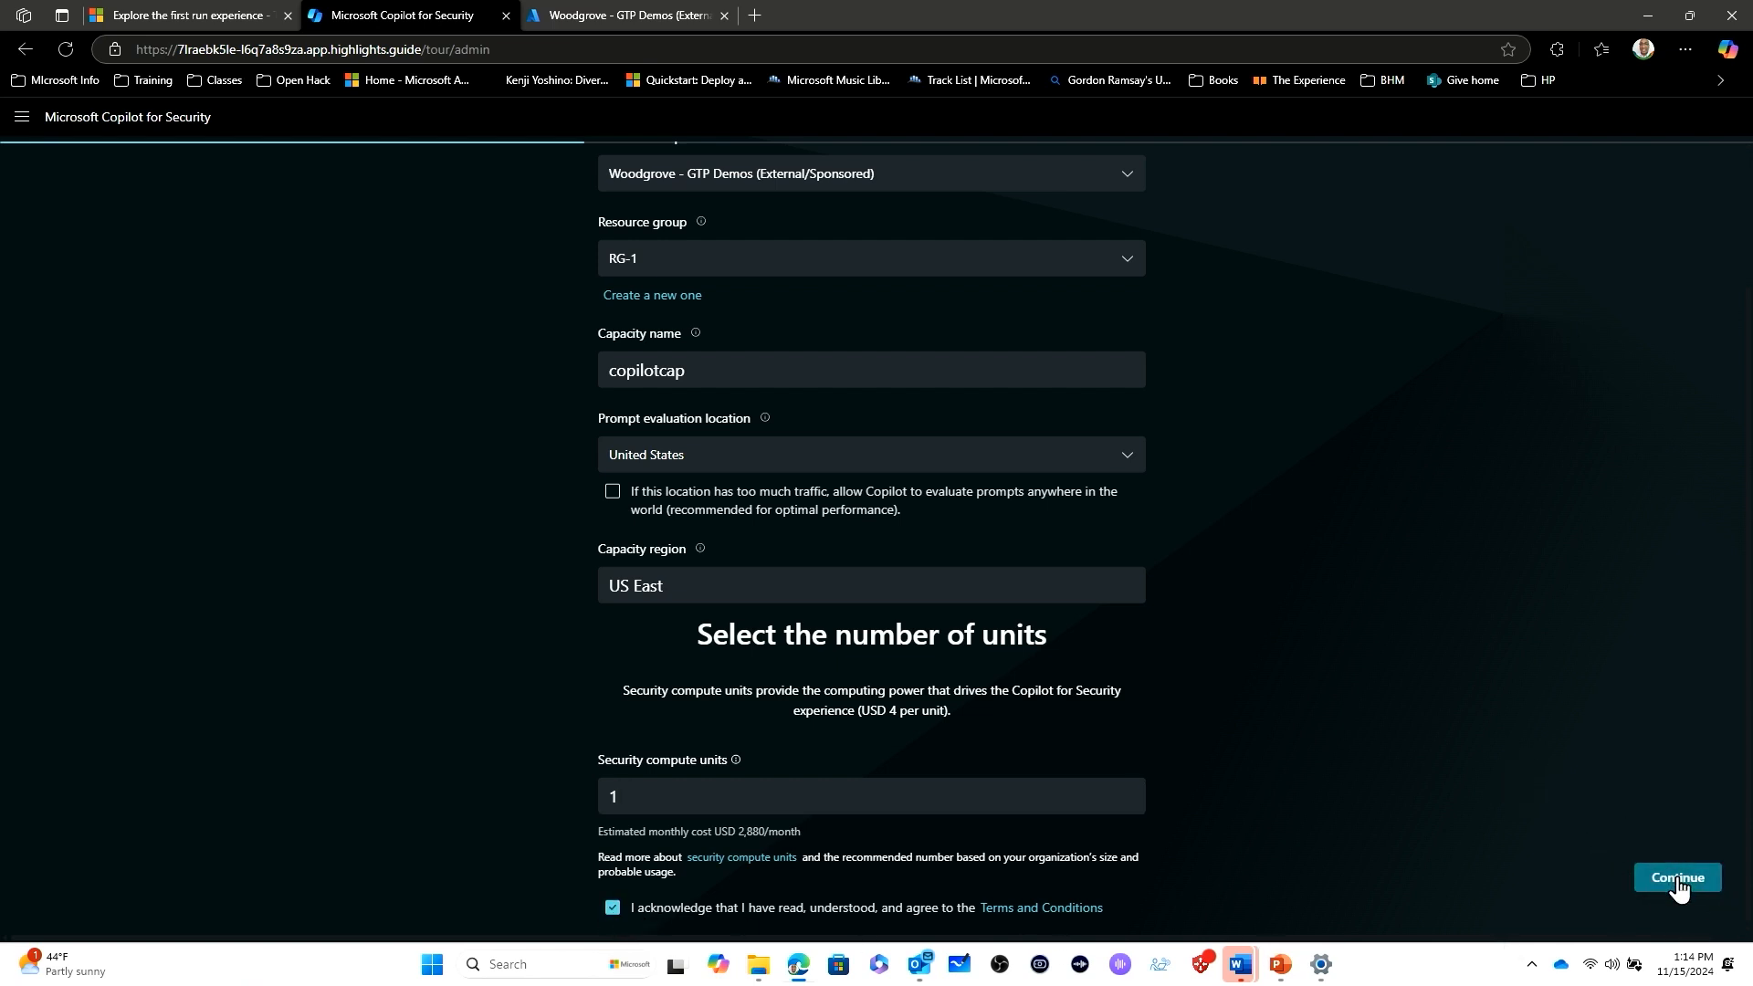
left_click(1680, 876)
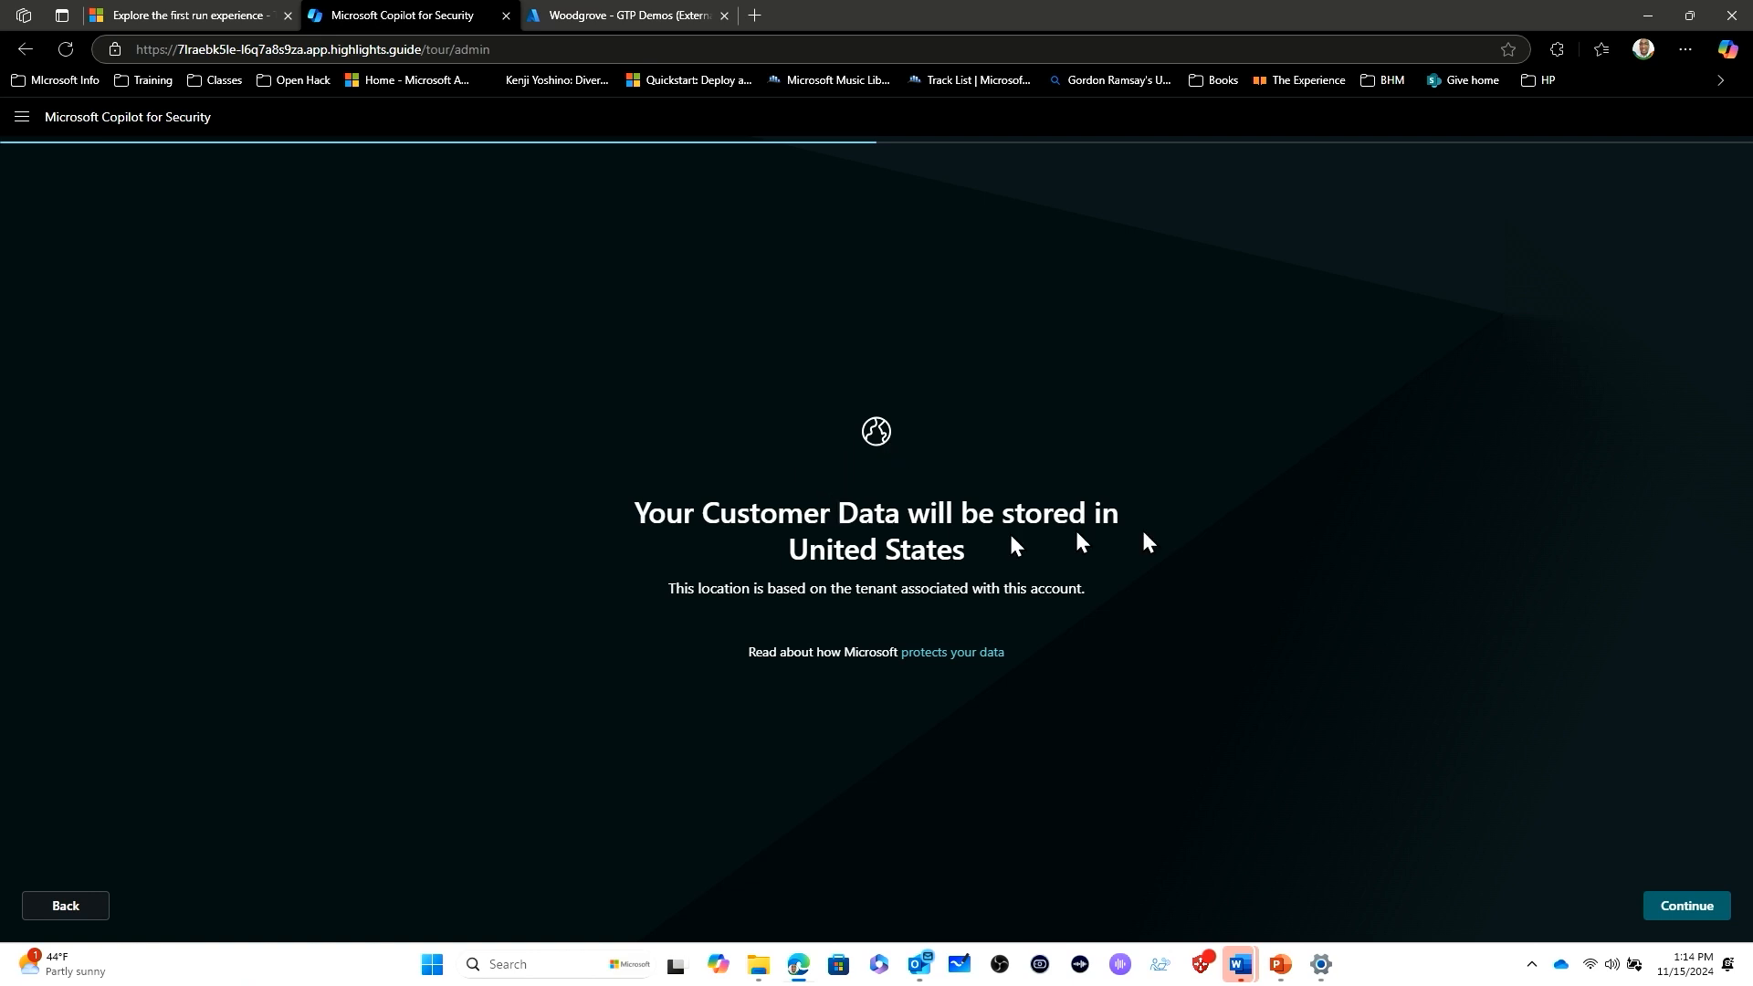
left_click(1688, 907)
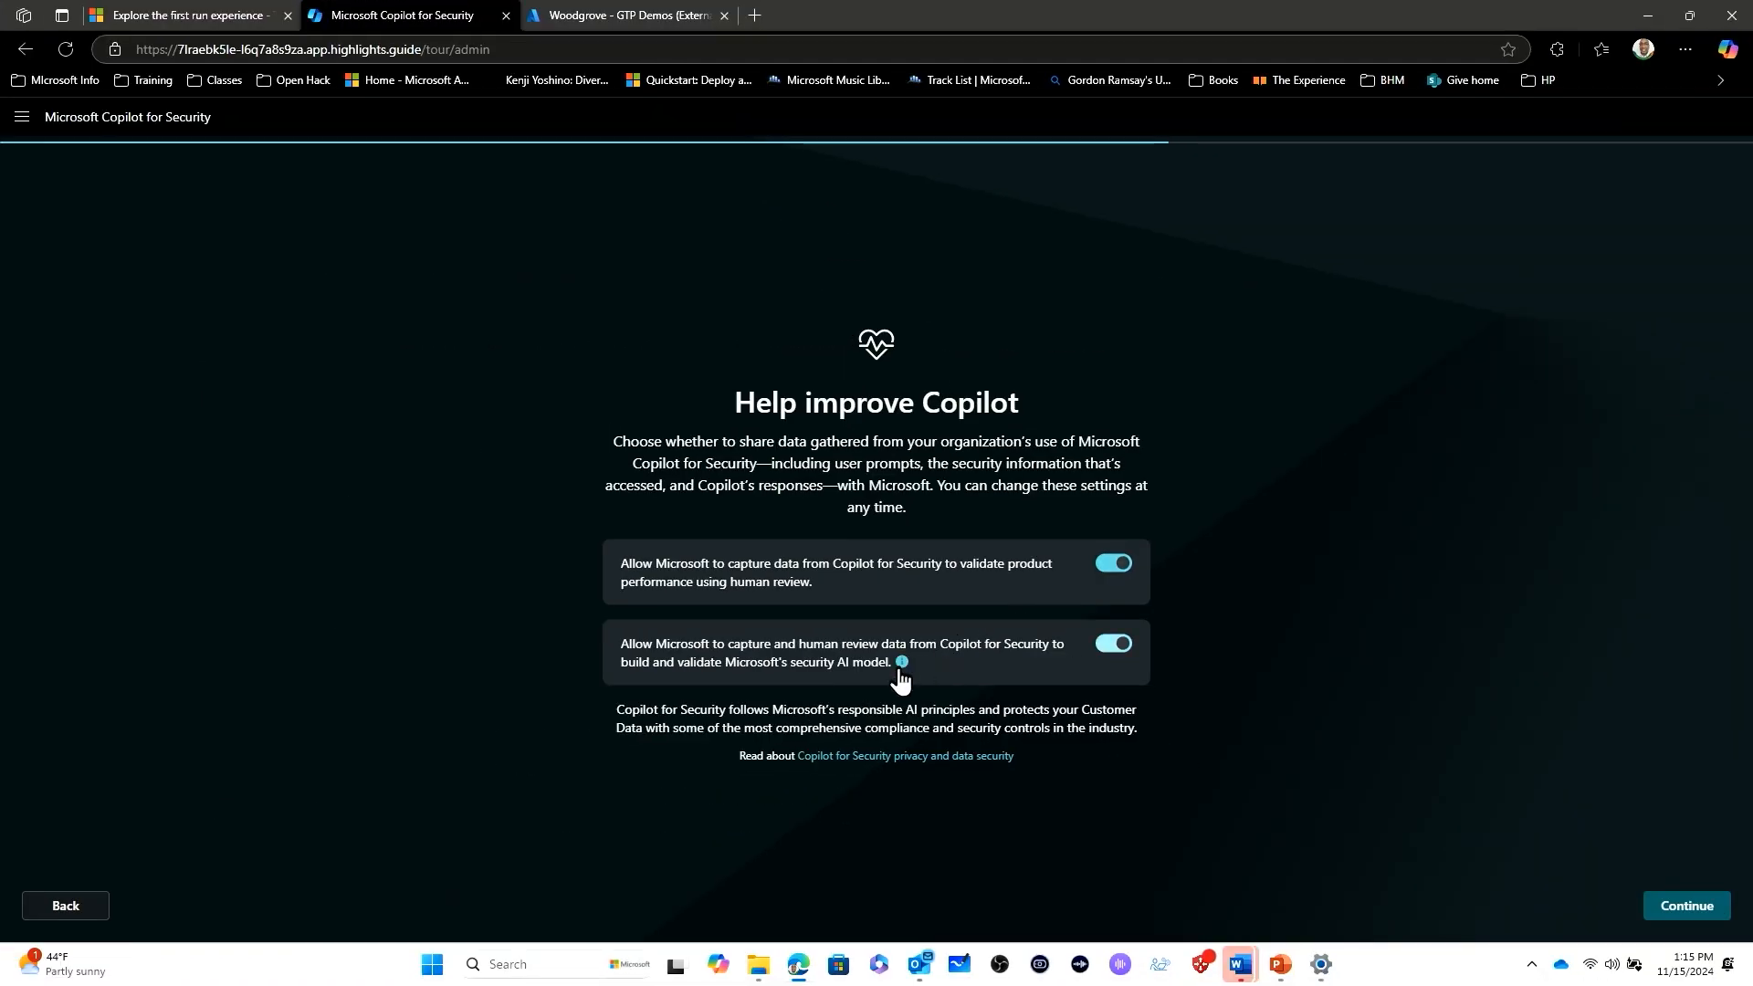
- Check the note on AI model data use, keep both Microsoft data-sharing options enabled, and continue
mouse_move(902, 678)
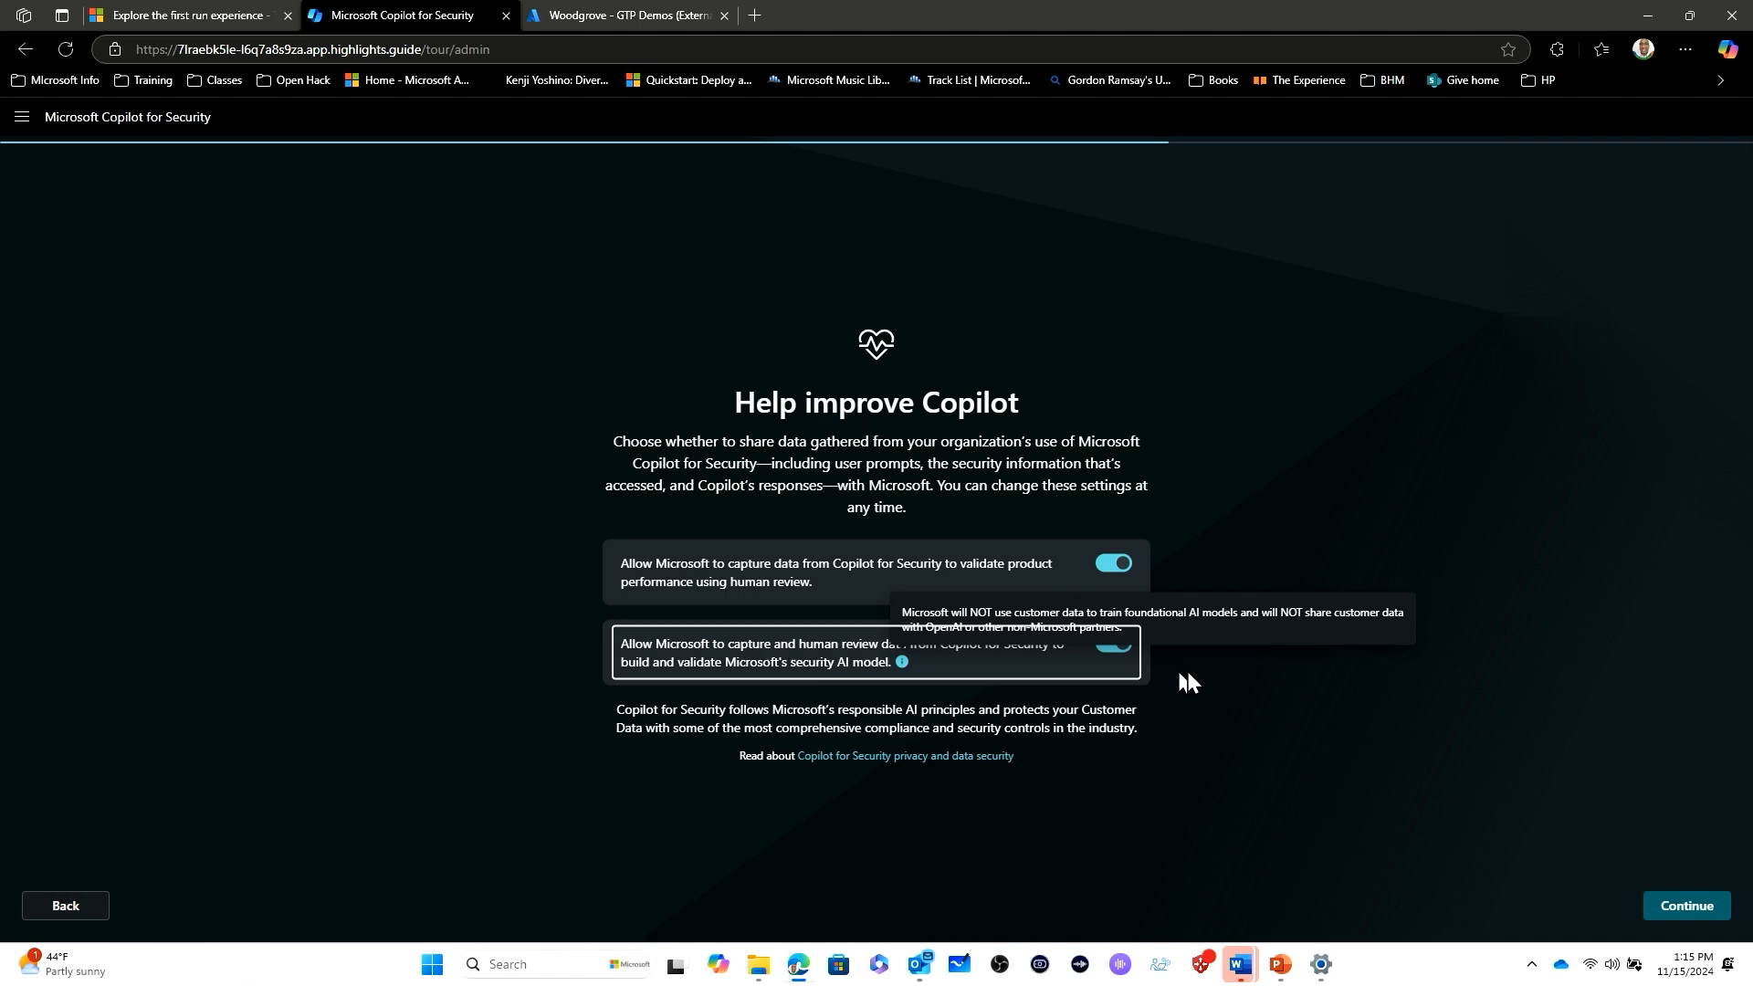
left_click(1280, 702)
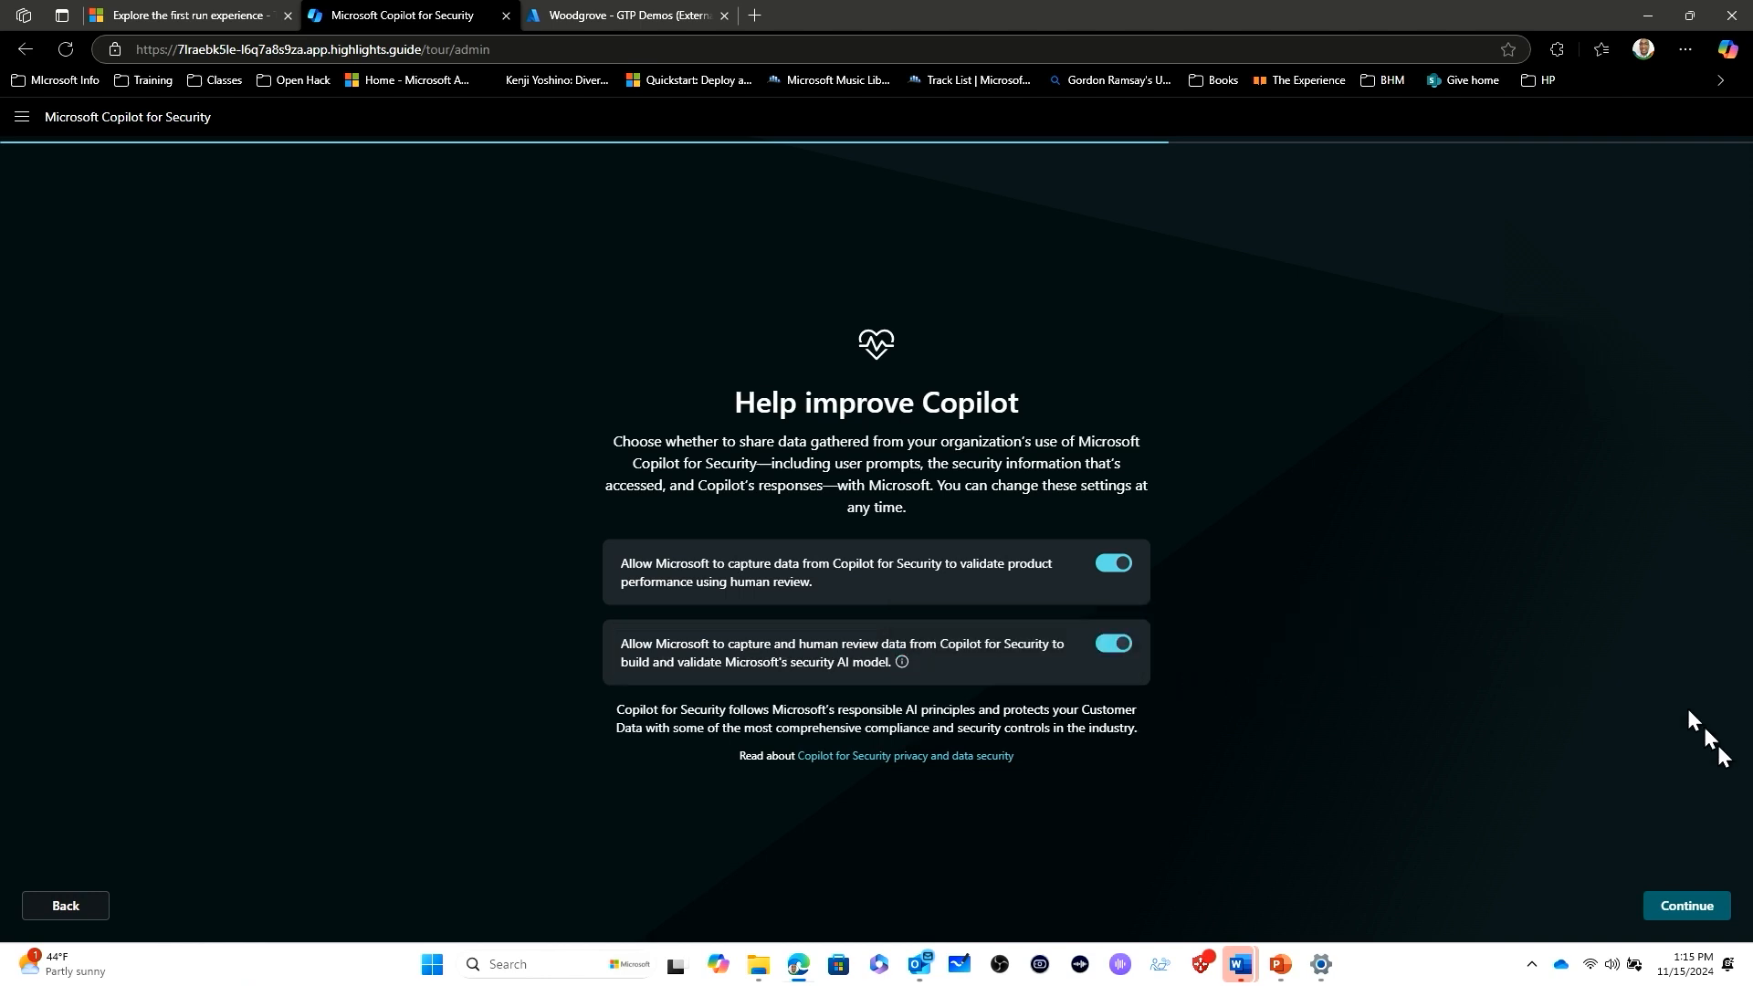
left_click(1705, 913)
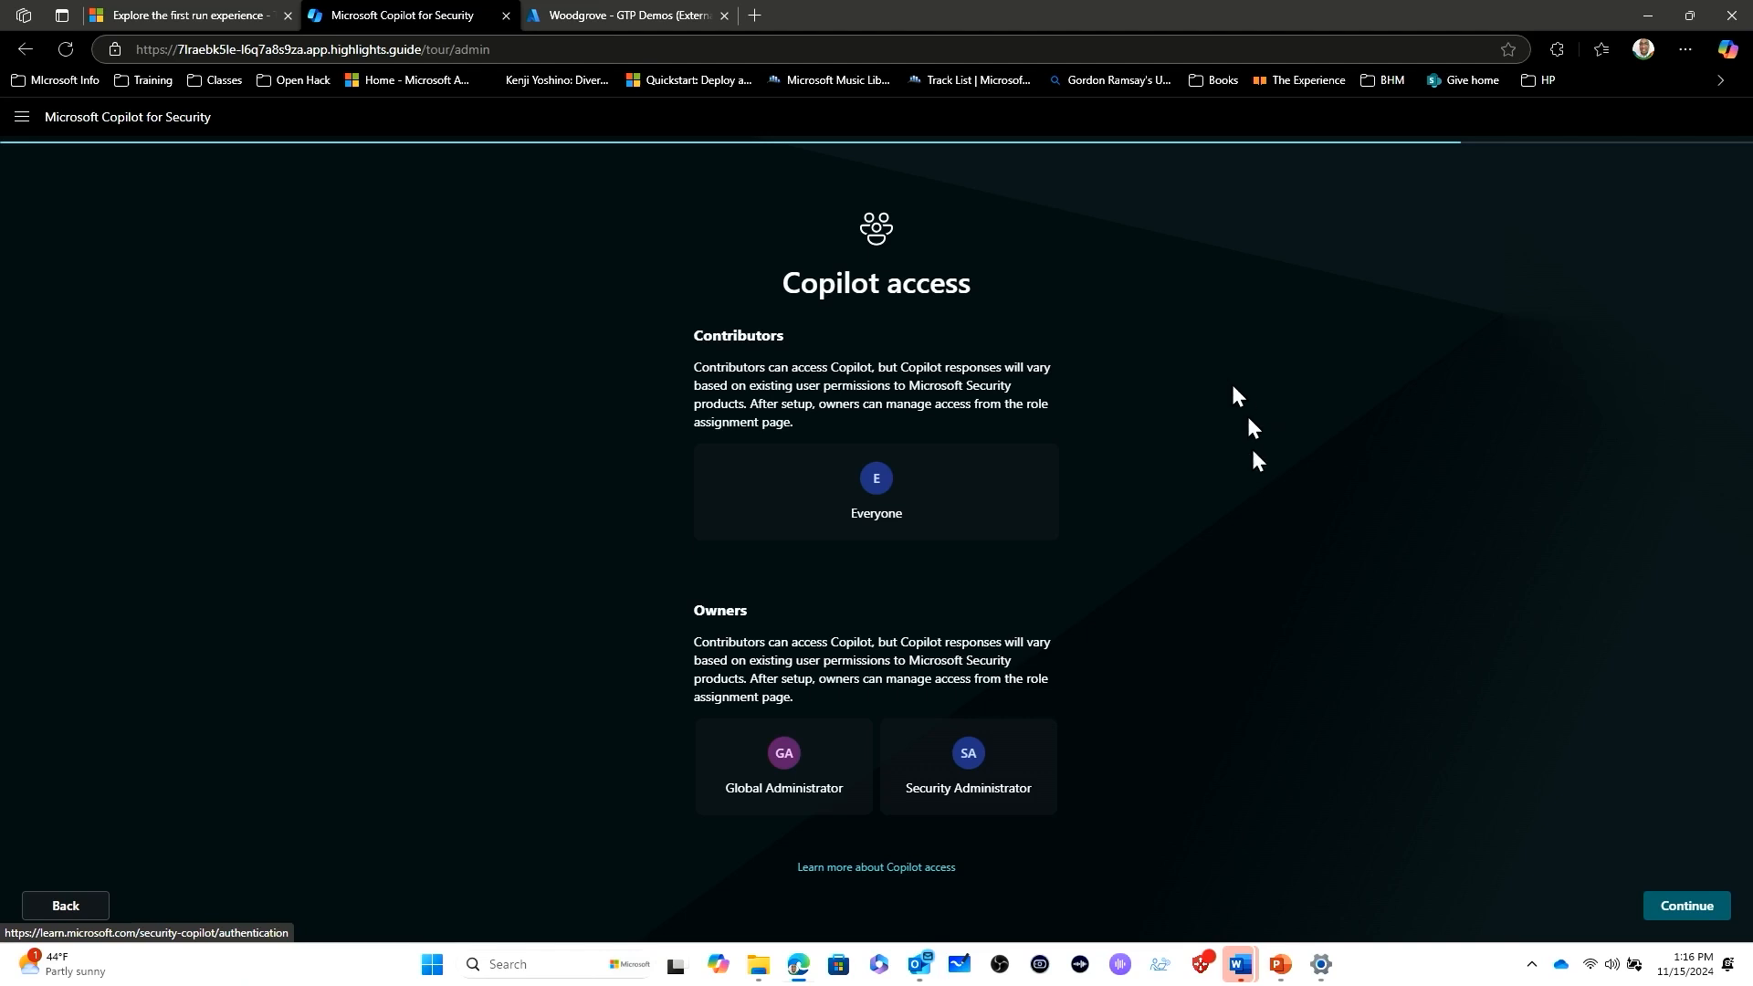
- Accept the default Copilot access for contributors and owners, and finish the setup
left_click(1686, 905)
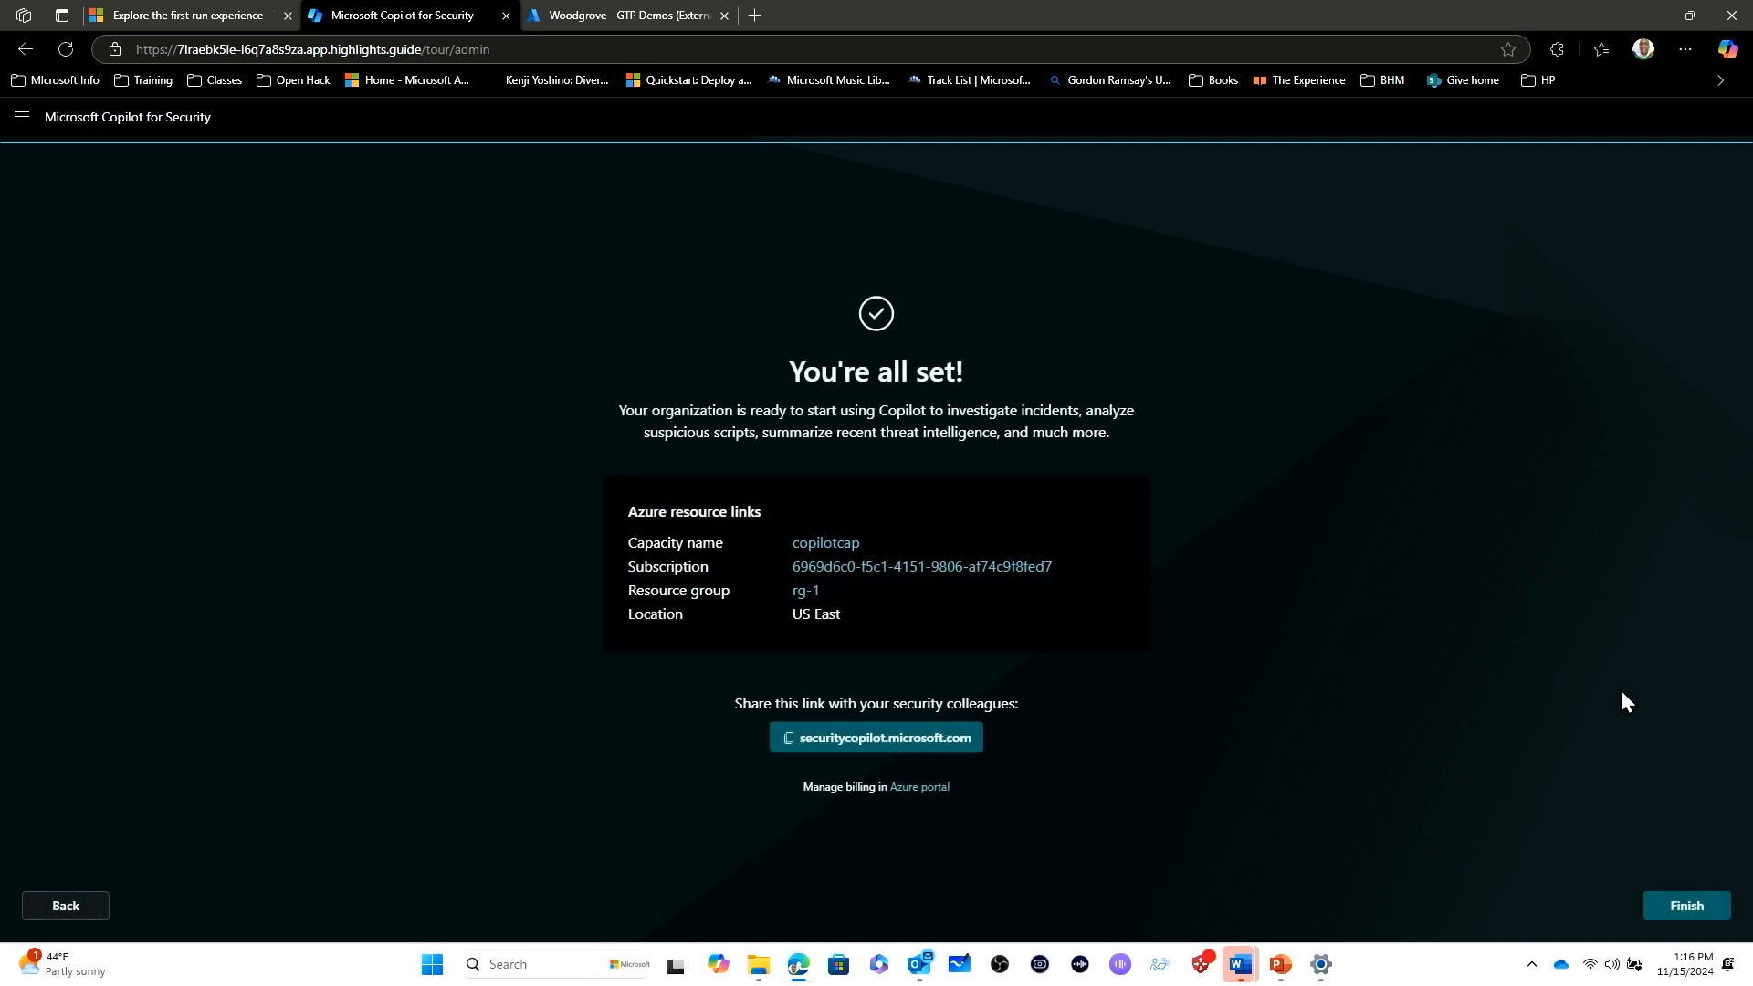
left_click(1687, 908)
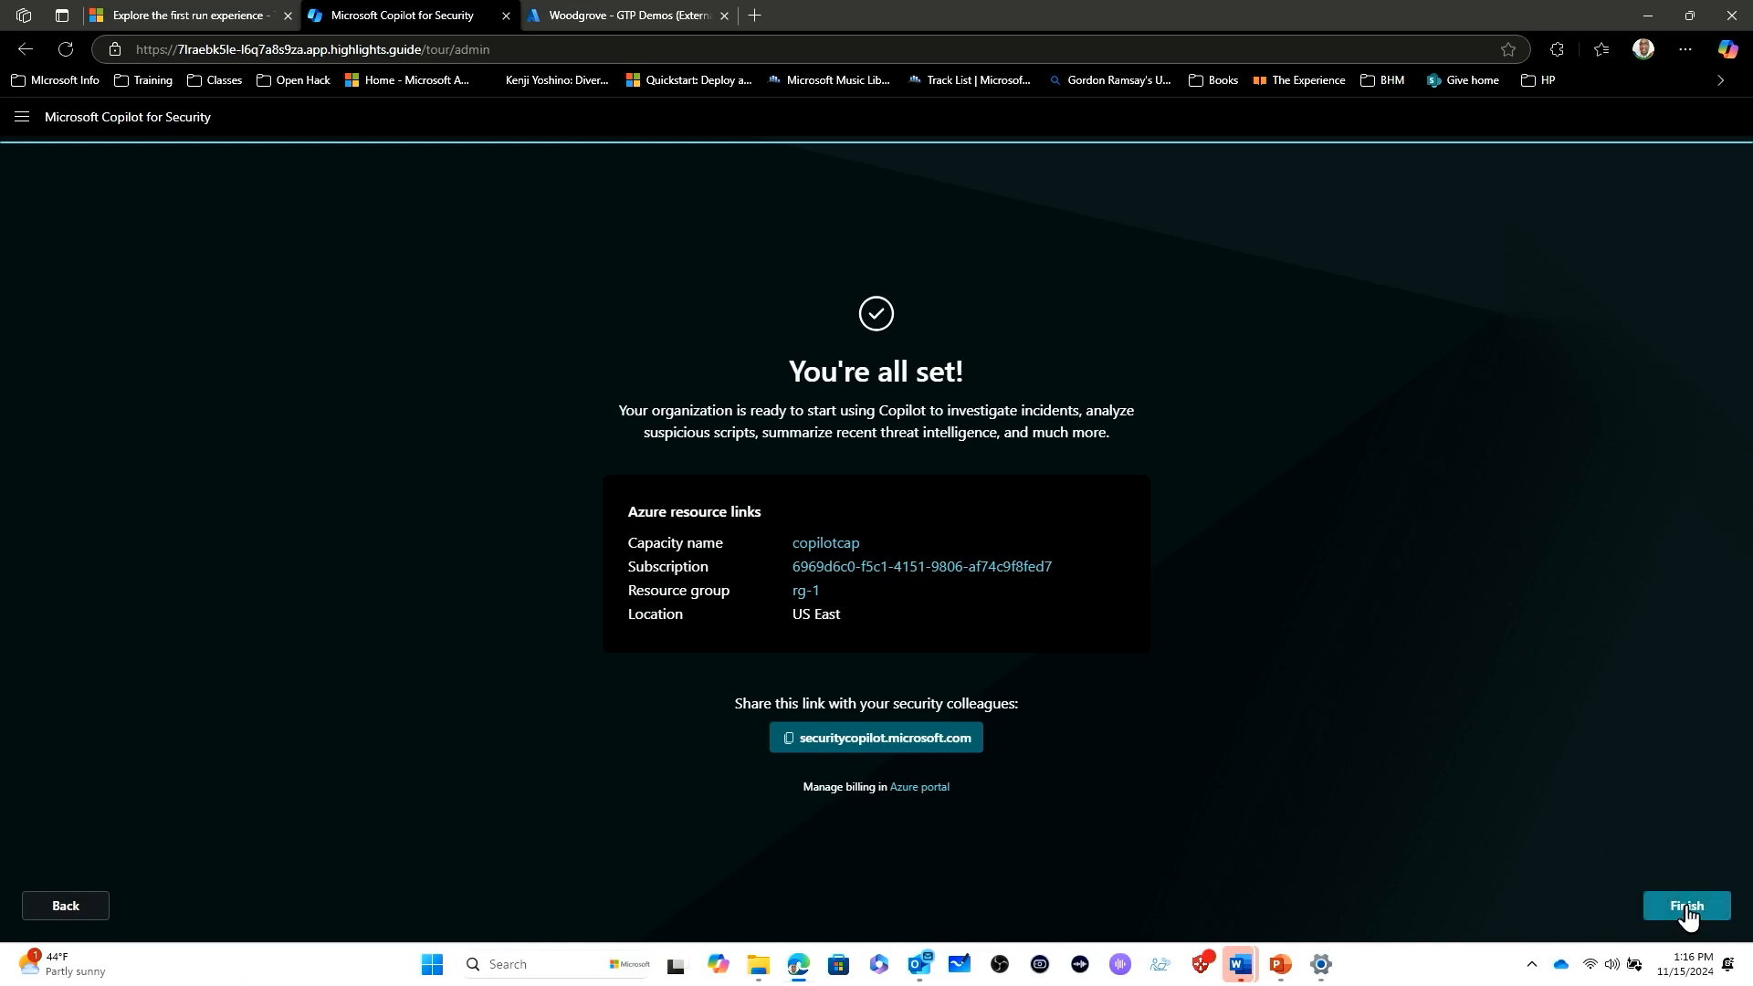